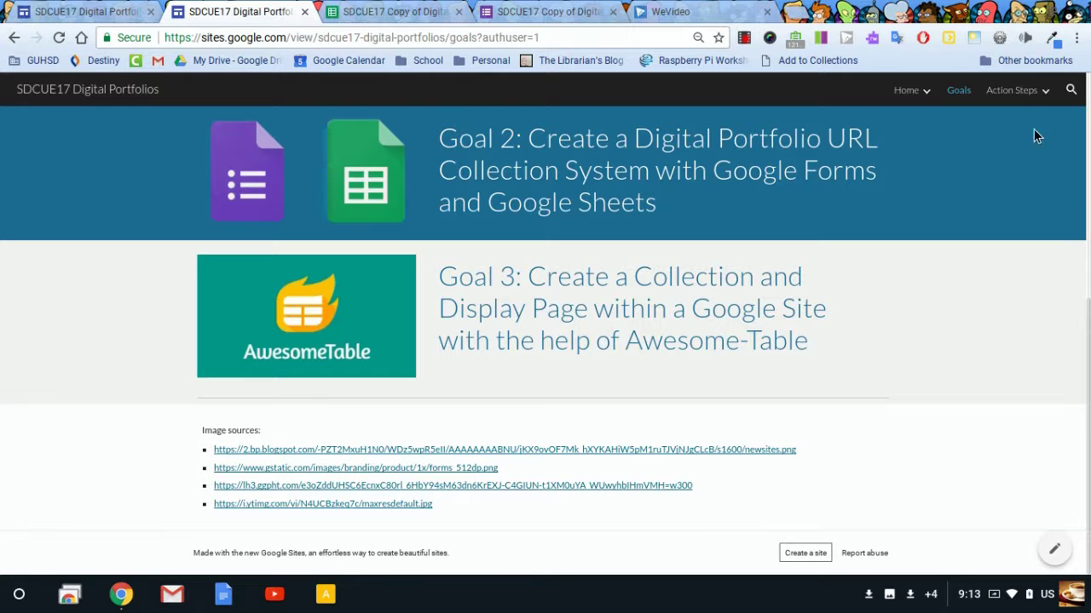
Step: Open the site's "Step 3: Collecting and Displaying" page and review its Awesome-Table instructions and tutorial video section
mouse_move(1014, 90)
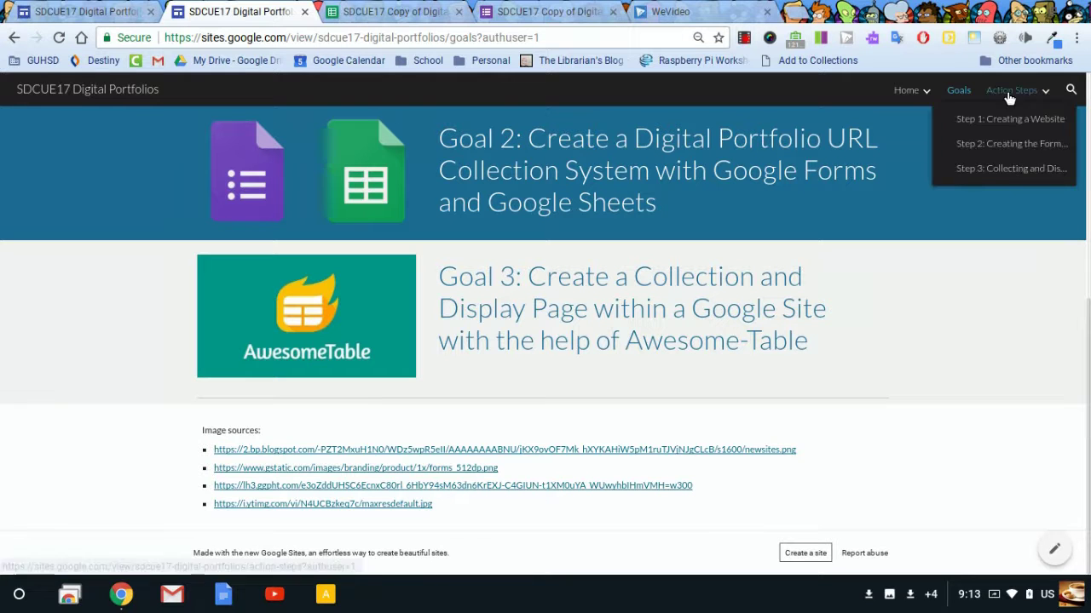
left_click(978, 172)
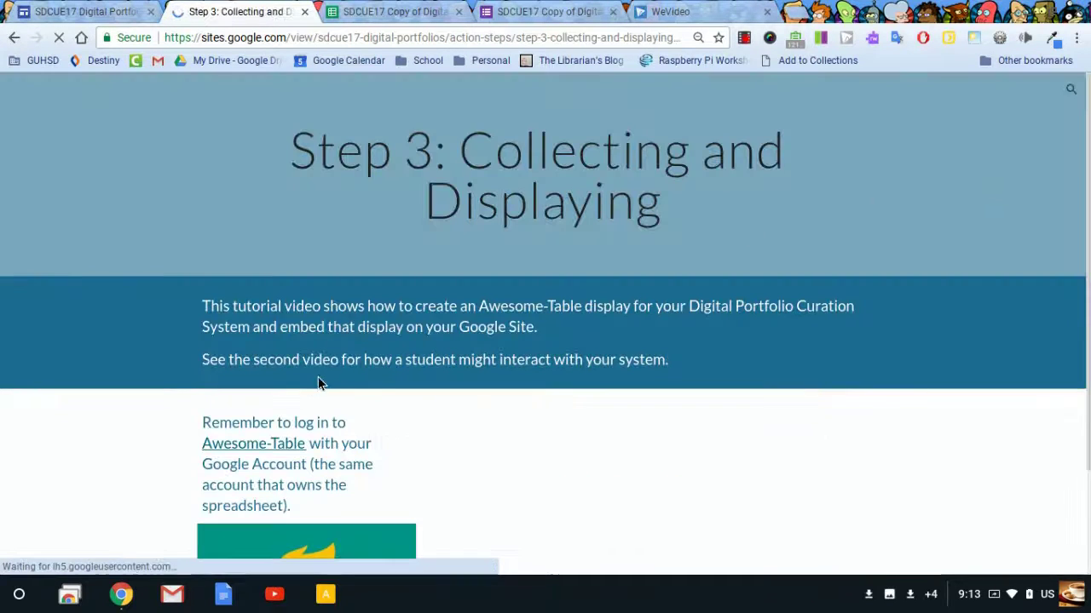
scroll(135, 383, "down", 1)
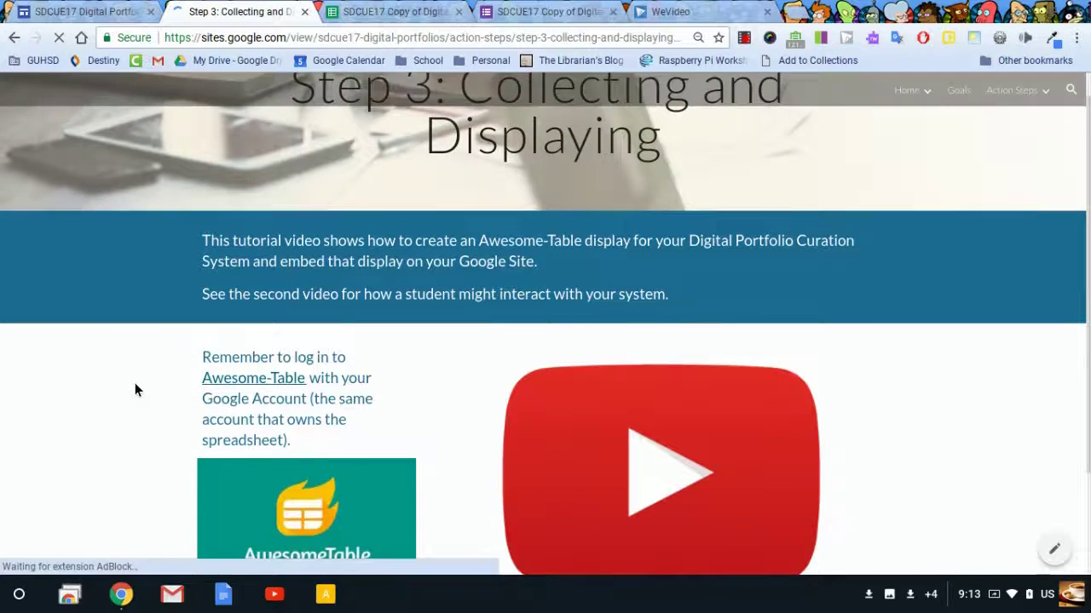
scroll(648, 419, "down", 1)
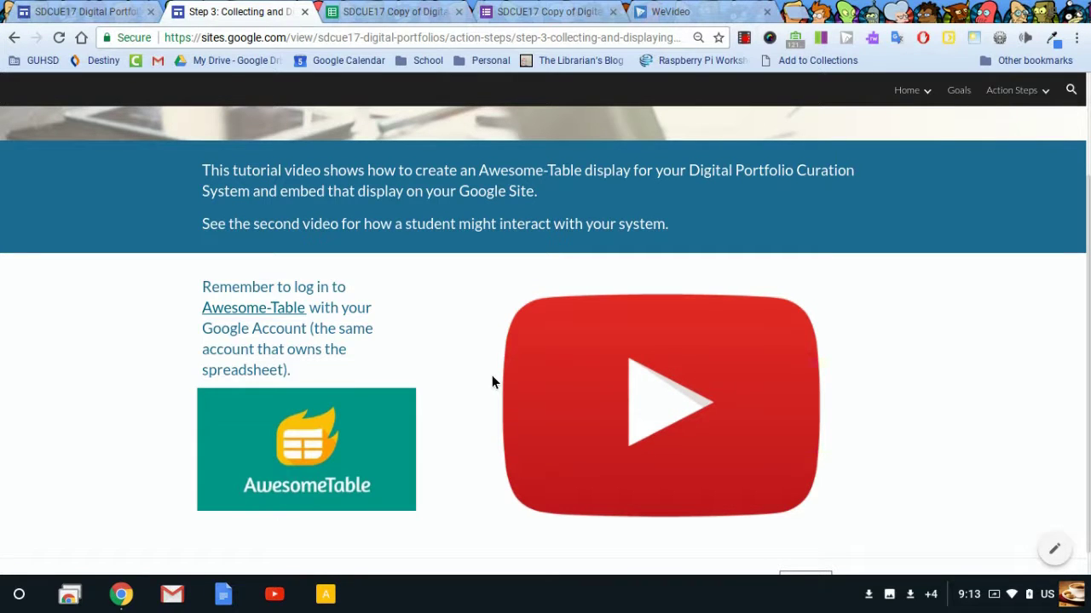
scroll(481, 377, "down", 1)
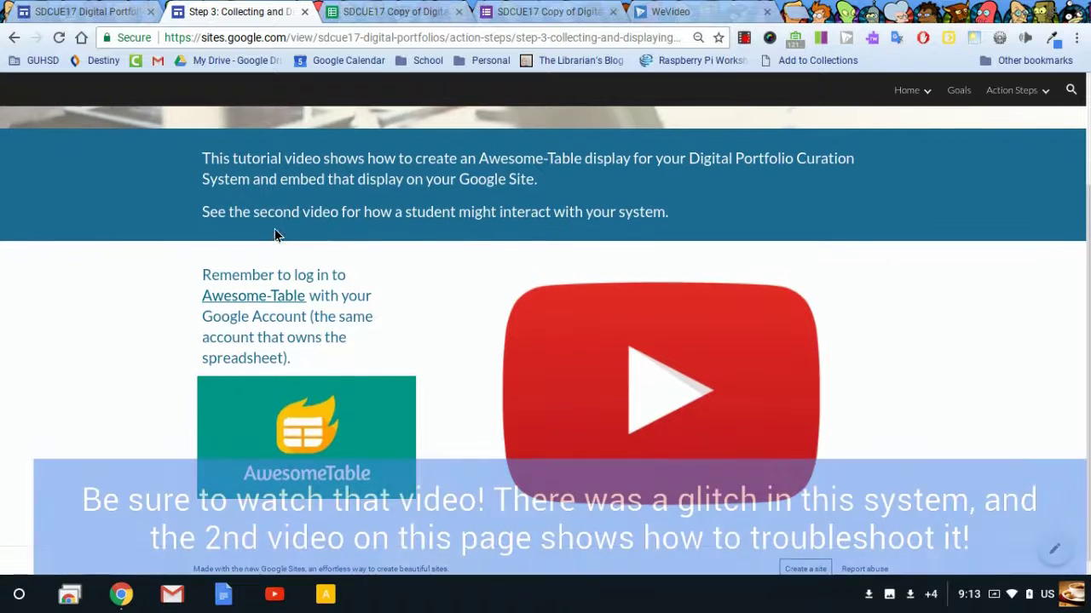
scroll(434, 327, "down", 1)
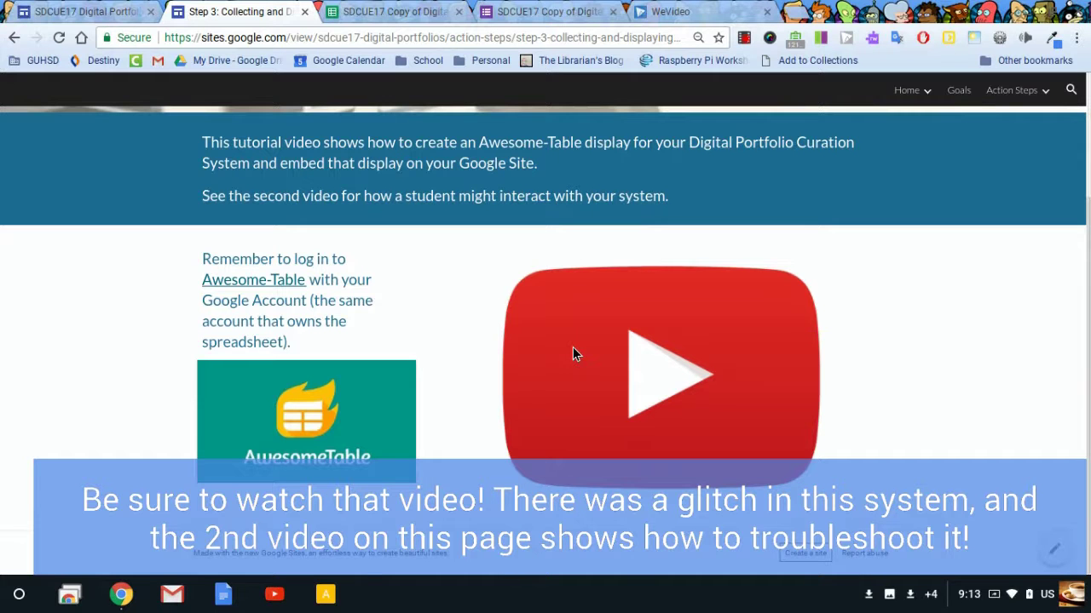
scroll(572, 355, "up", 2)
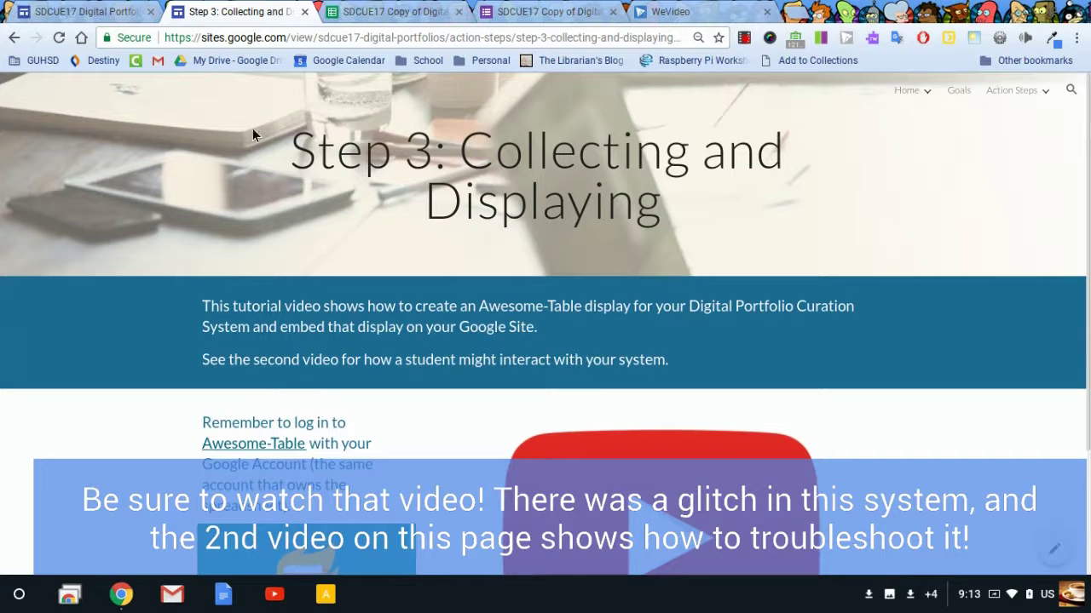
scroll(303, 281, "down", 1)
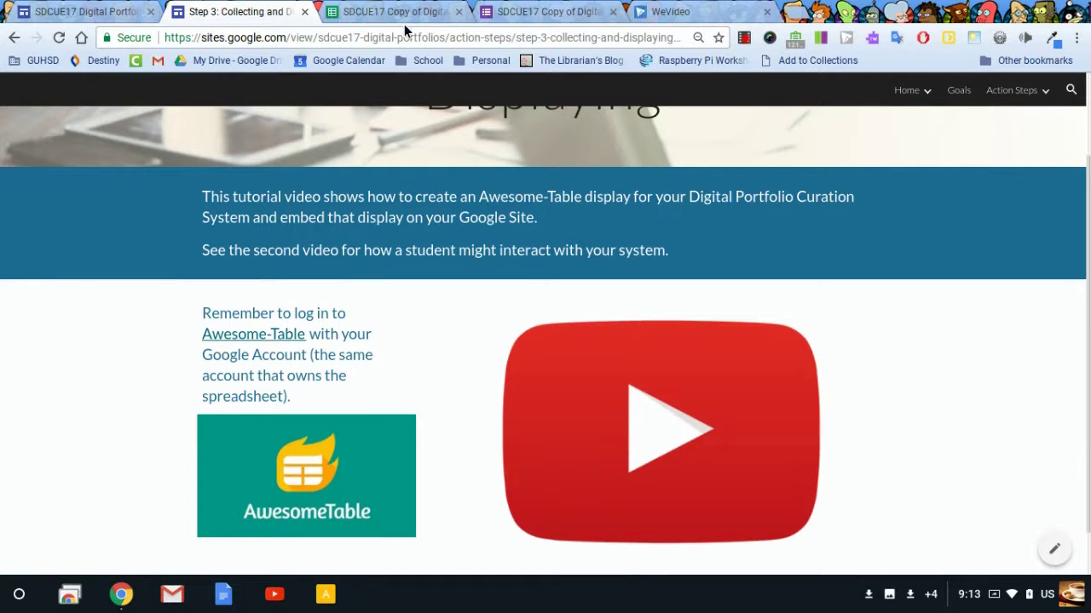
Step: Open Awesome Table and the responses spreadsheet in turn and check which Google account each one is signed in to
left_click(394, 12)
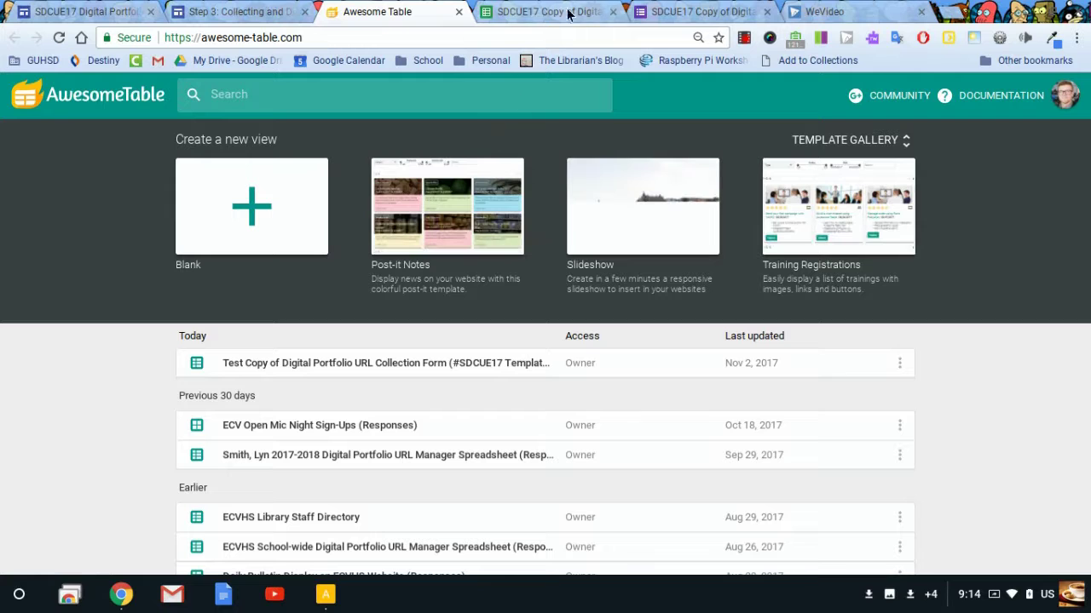
left_click(1065, 94)
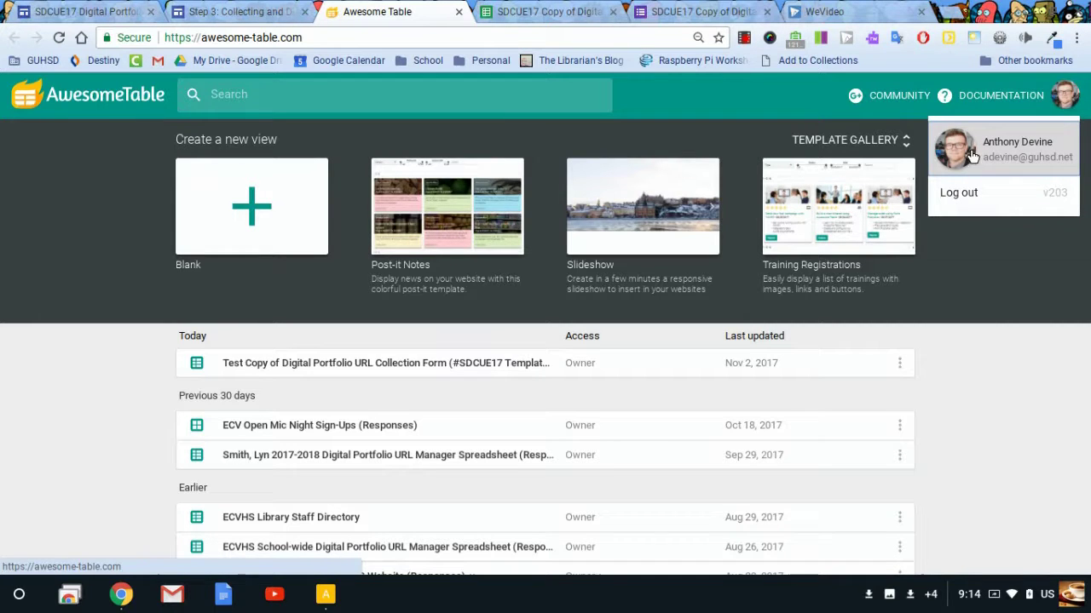
left_click(546, 12)
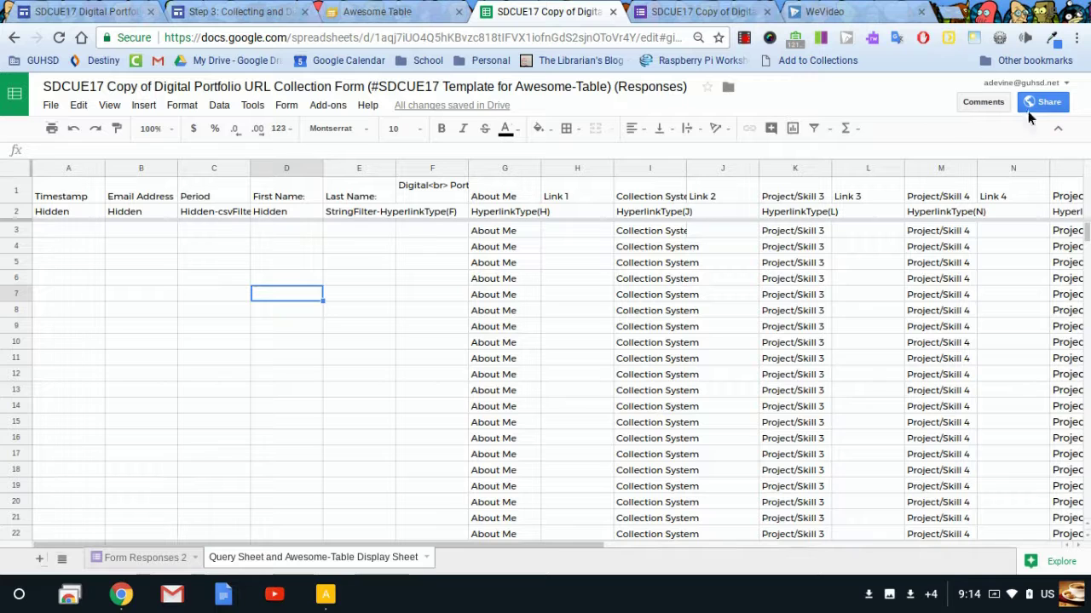
left_click(1039, 89)
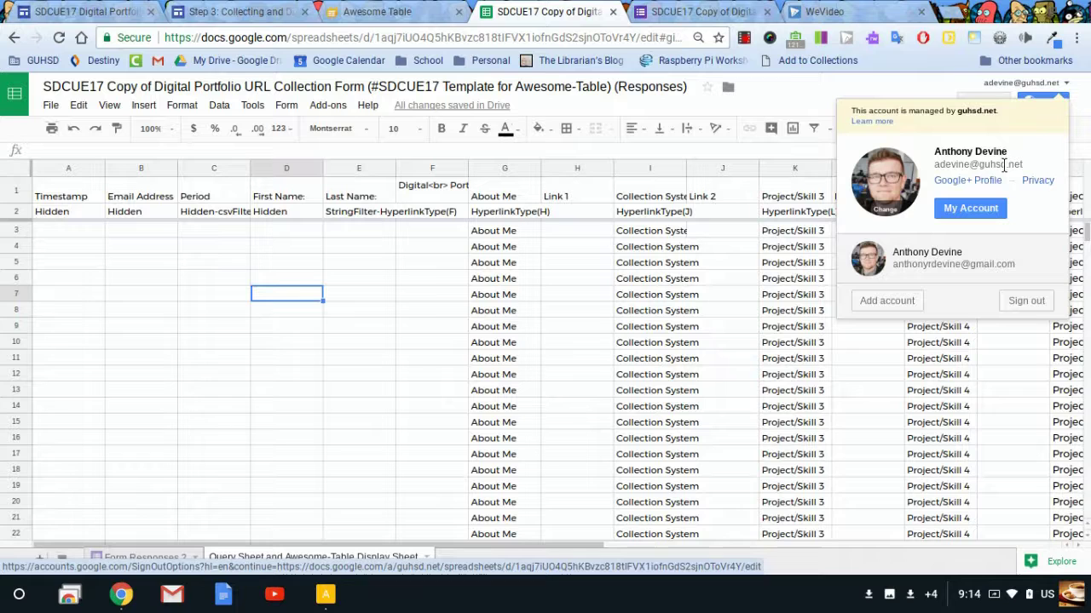
Step: Start a blank Awesome Table view from the SDCUE17 Copy of Digital Portfolio URL Collection Form (Responses) spreadsheet, using the Query Sheet and Awesome-Table Display Sheet
left_click(317, 14)
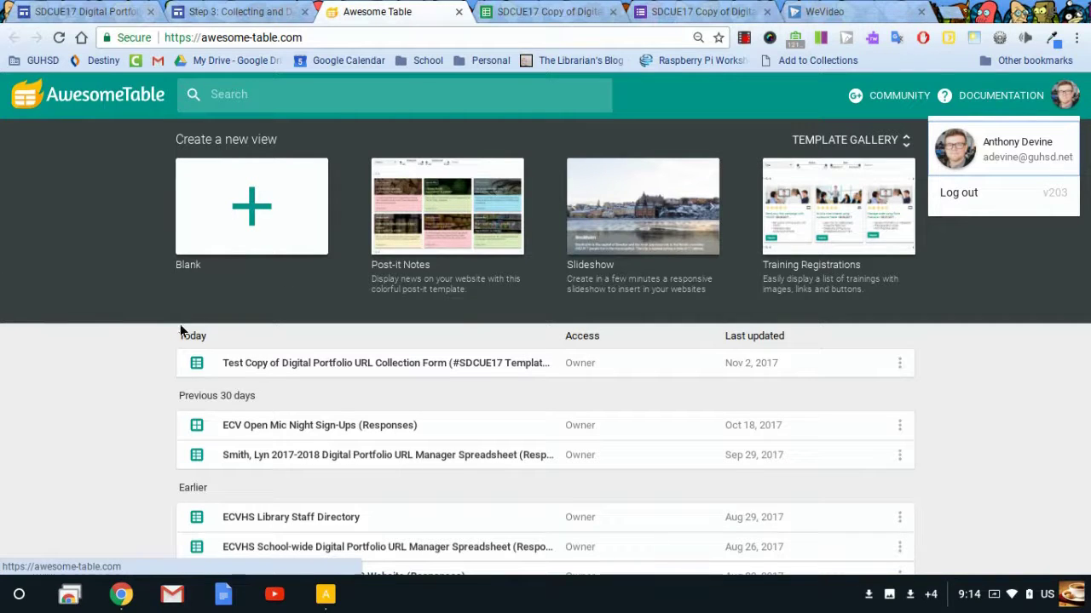
left_click(260, 220)
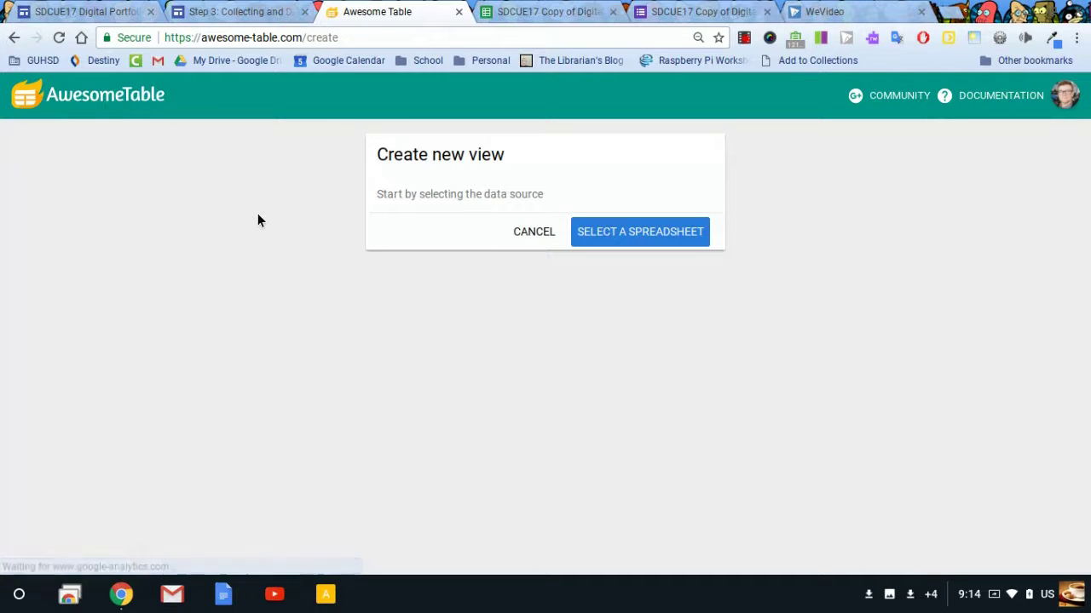
left_click(644, 242)
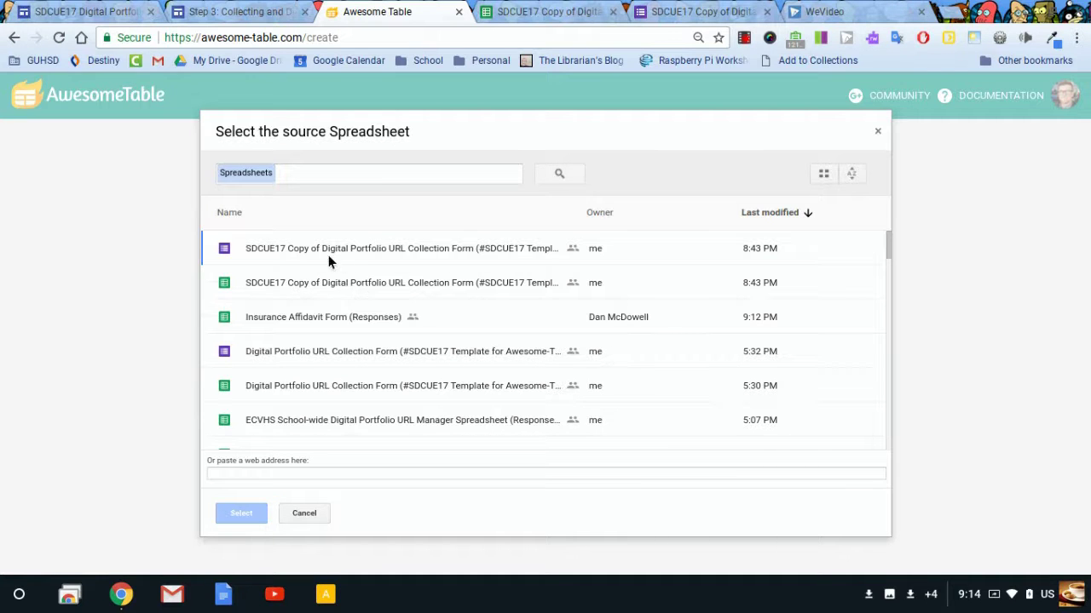
left_click(268, 282)
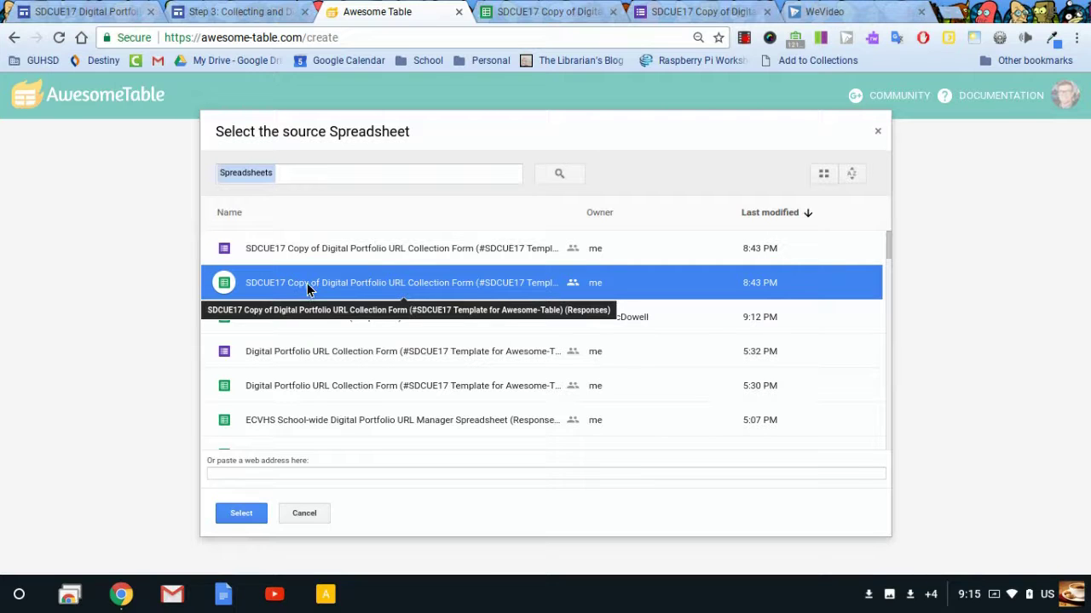
left_click(242, 514)
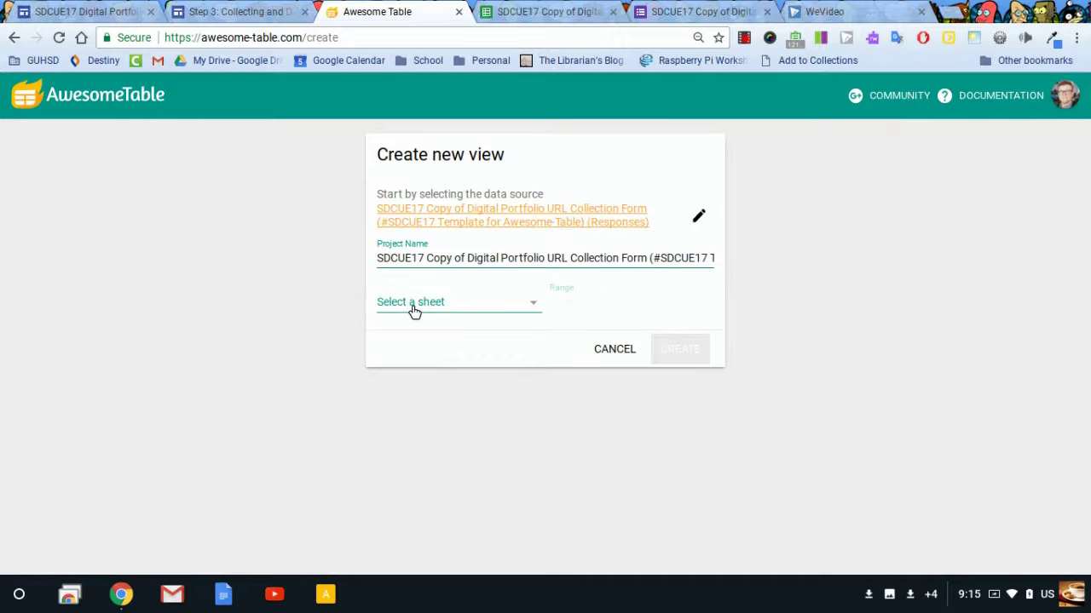
left_click(414, 305)
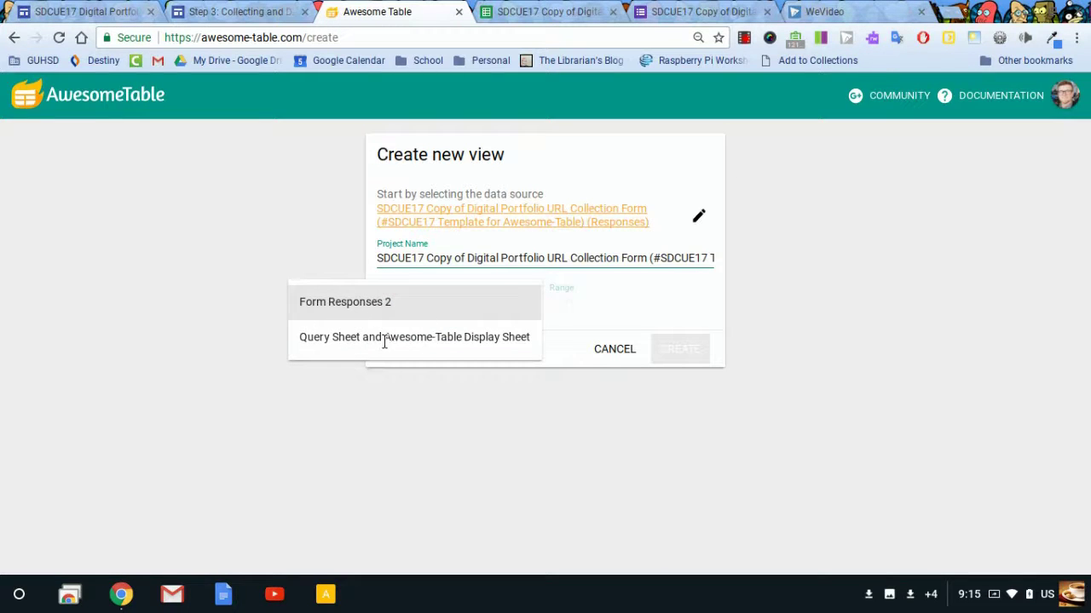
left_click(471, 339)
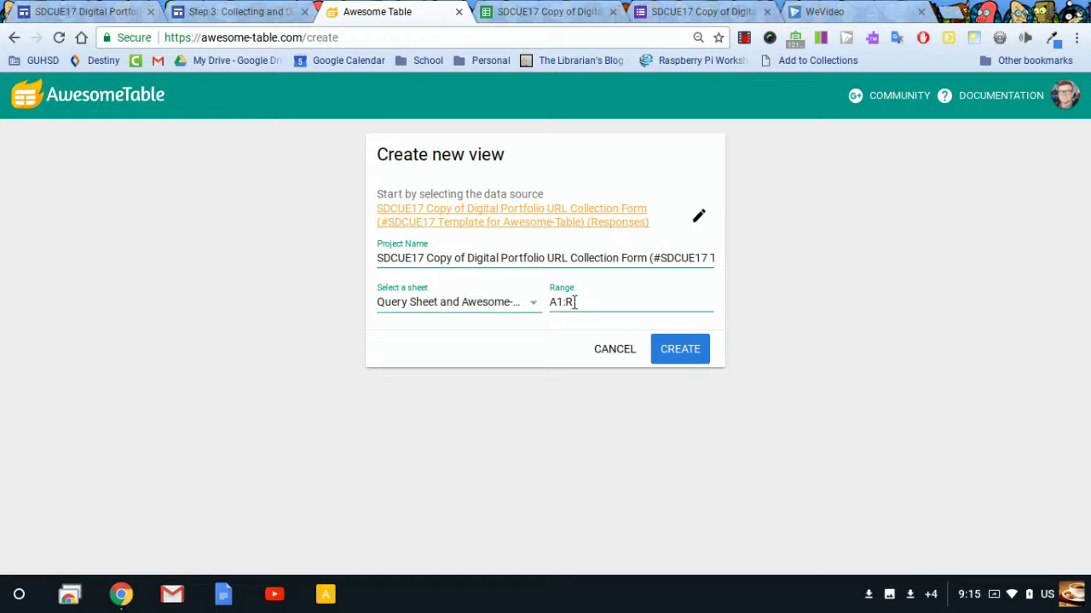
Step: Examine the first and last data columns of the display sheet in the responses spreadsheet to check the A1:R range
left_click(514, 19)
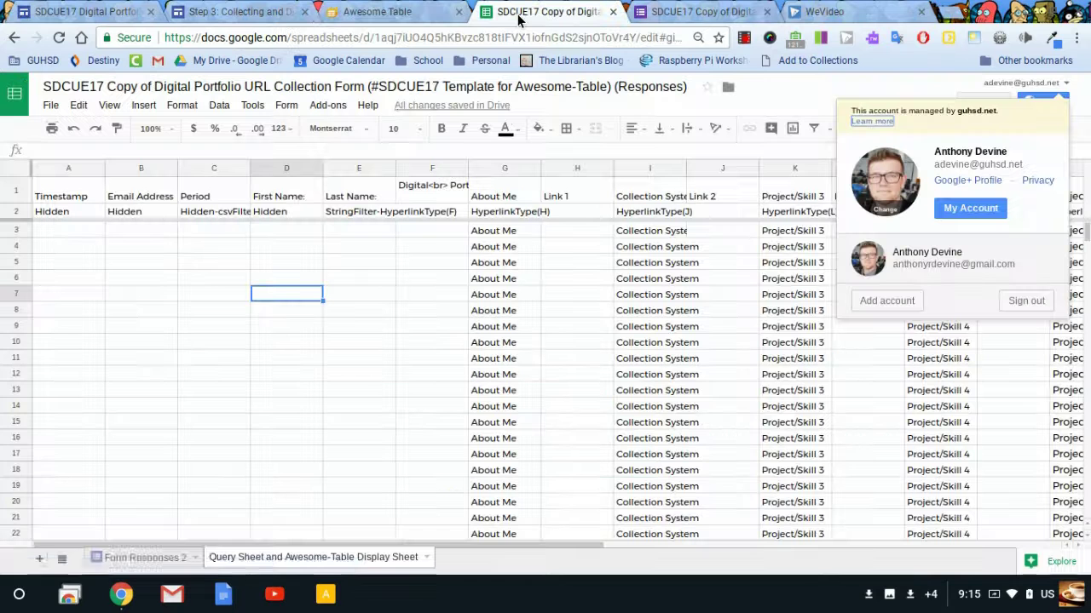
left_click(67, 184)
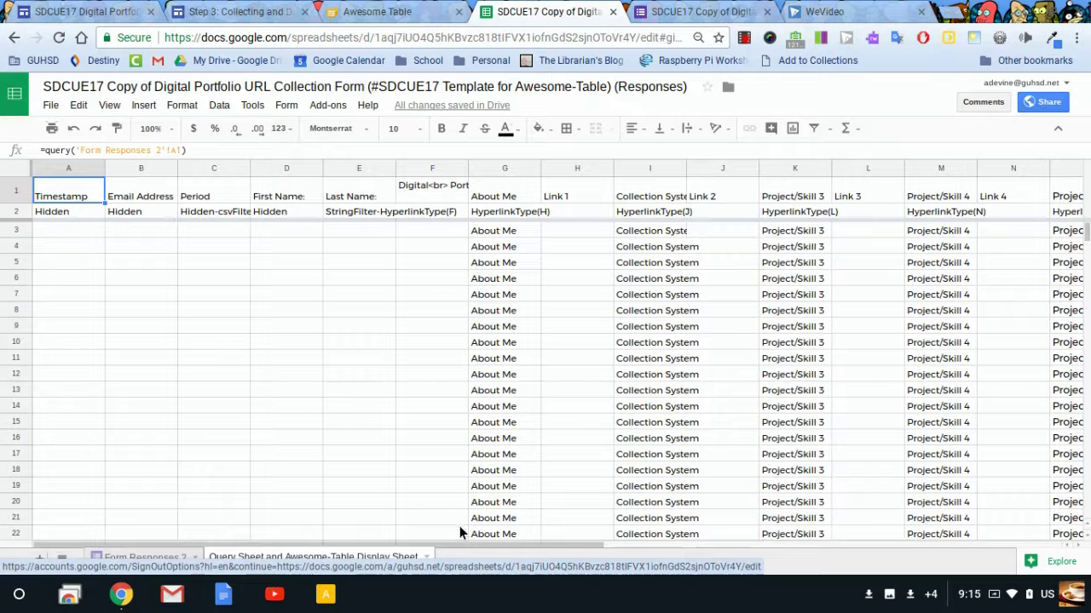
left_click_drag(460, 546, 870, 548)
left_click(562, 169)
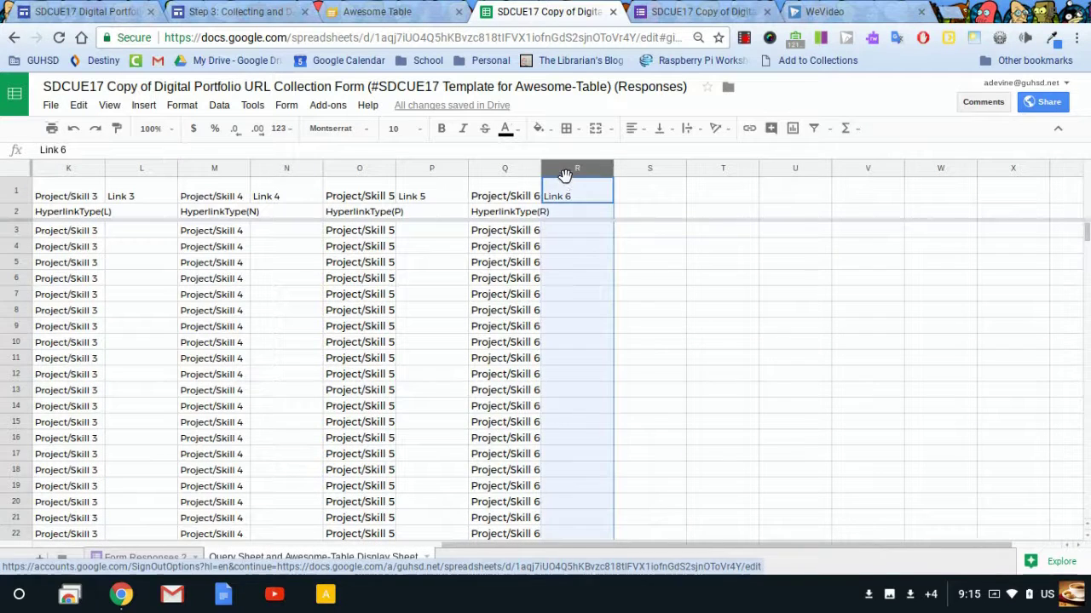
left_click(573, 225)
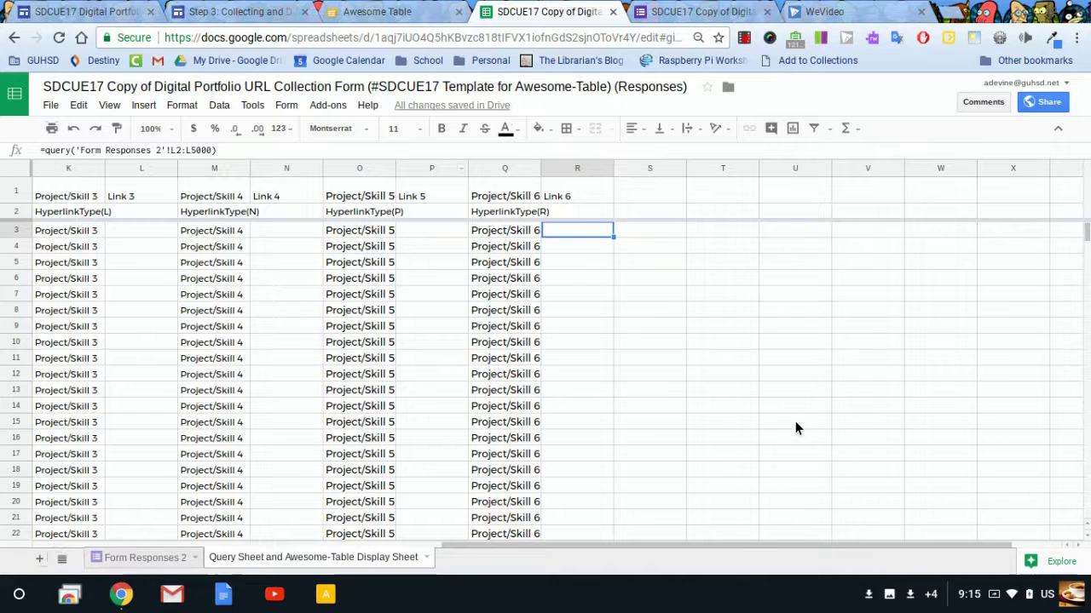
left_click_drag(841, 543, 432, 540)
Step: Create the Awesome Table view with range A1:R, then set the number of items displayed to 40 and update the view
left_click(406, 16)
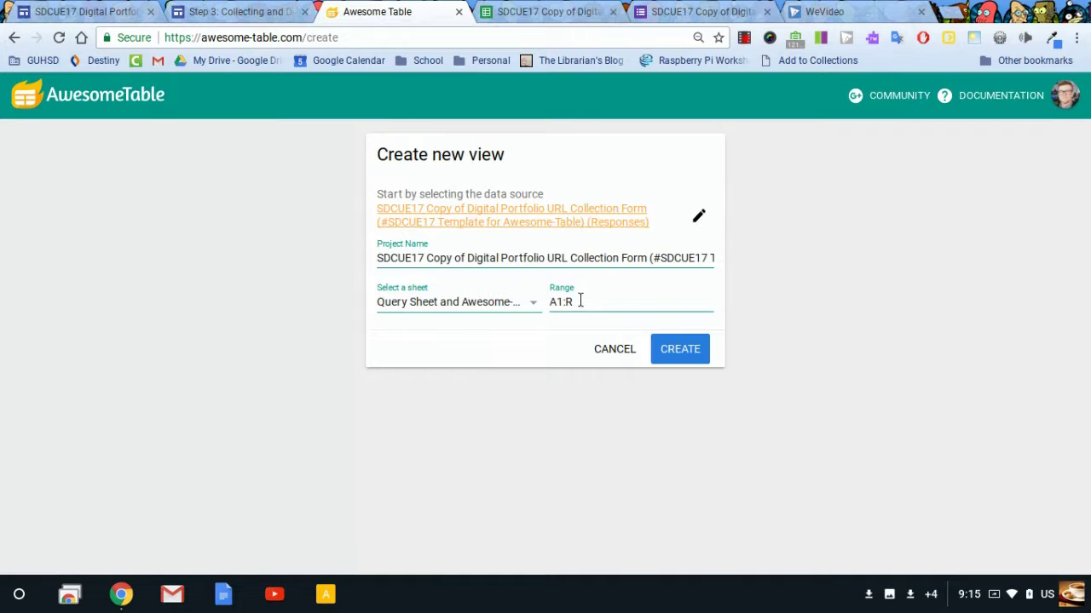
left_click(679, 351)
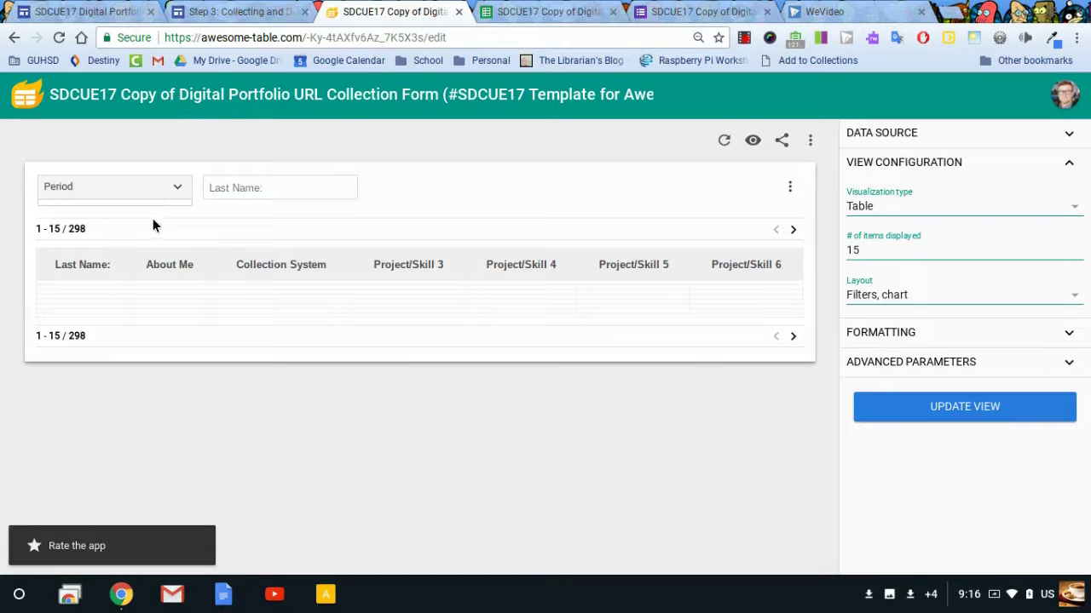
left_click(275, 188)
left_click(854, 247)
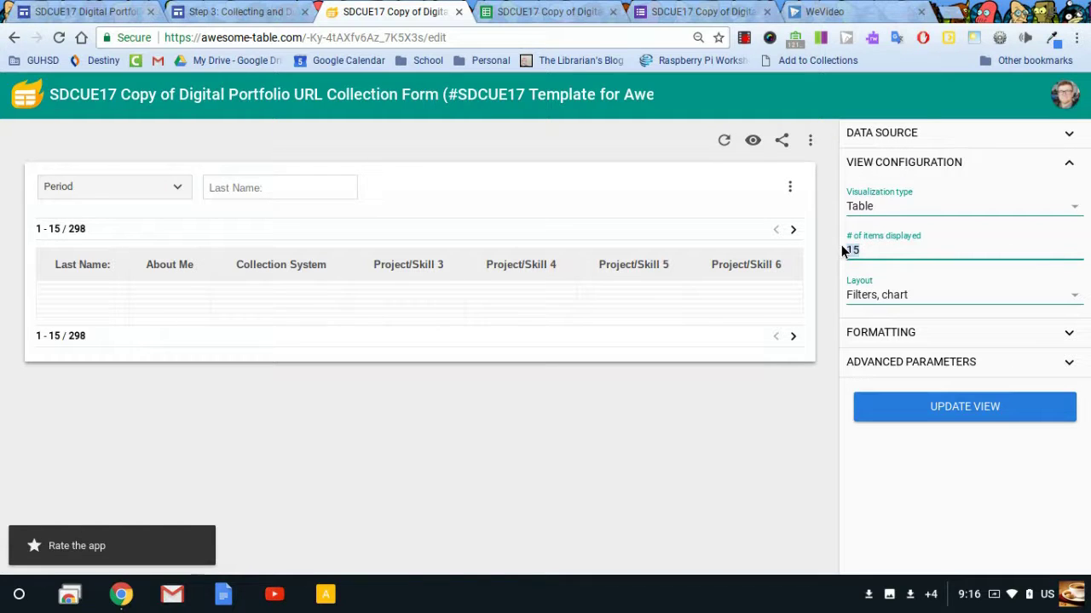
type("40")
left_click(985, 408)
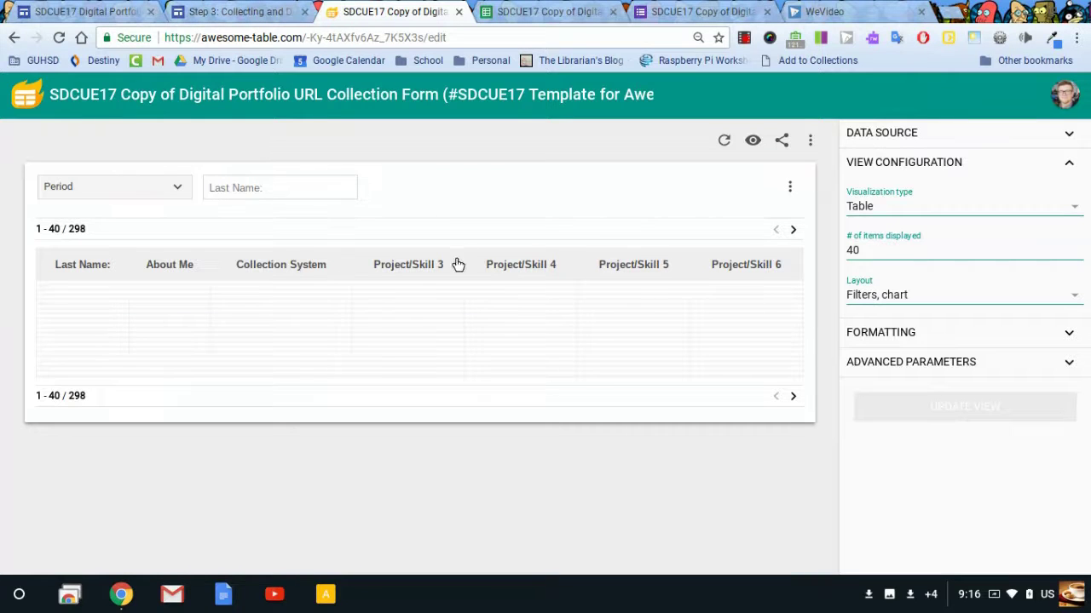
Step: In the Google Sites editor, add a page named "Digital Portfolio Curation" and move it out of Action Steps to the top level
left_click(230, 15)
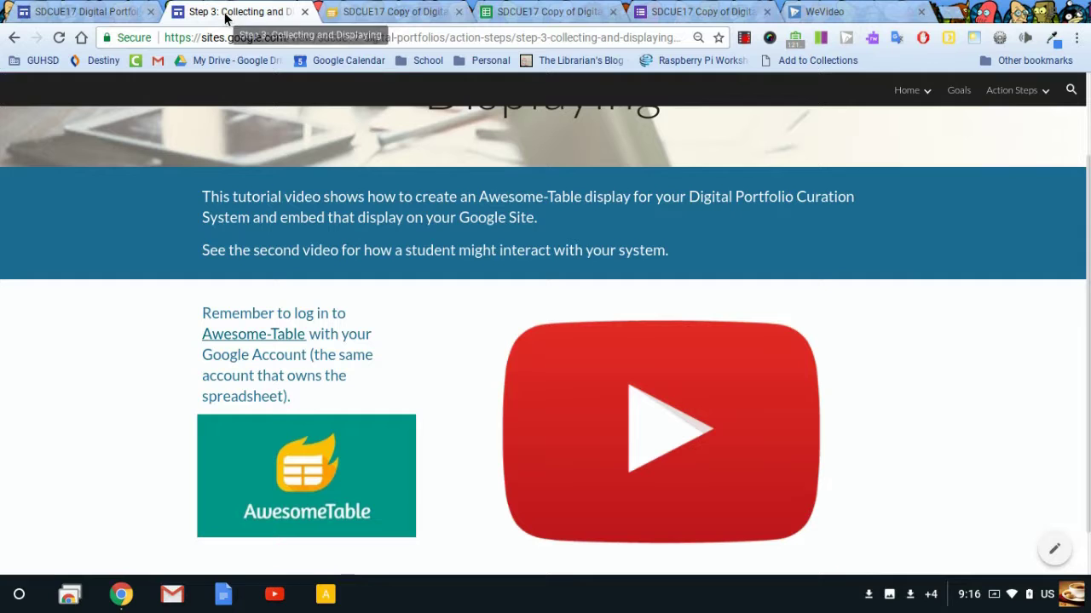
scroll(360, 312, "up", 2)
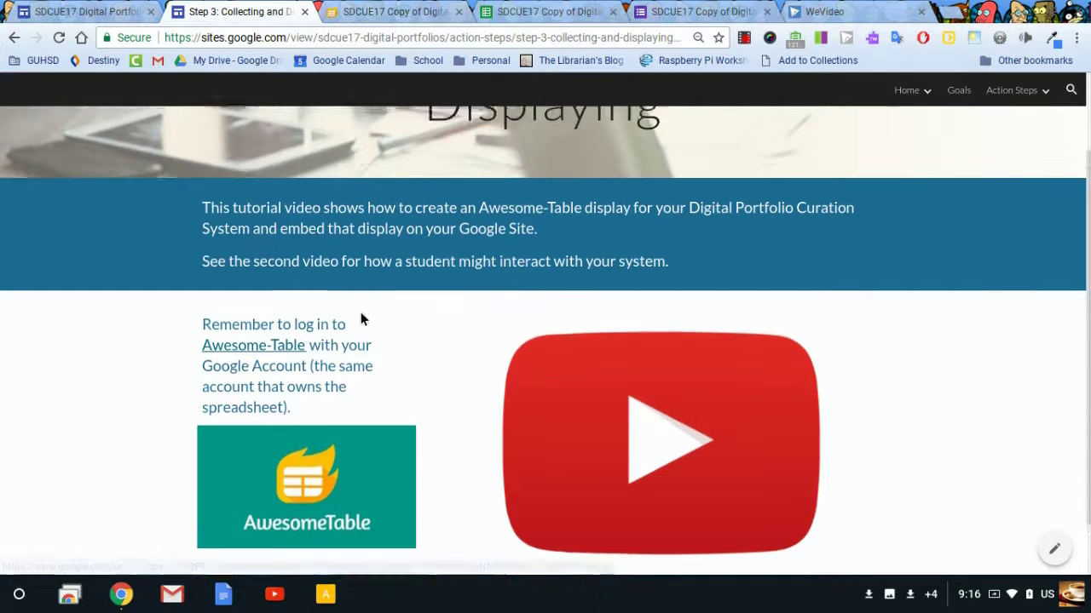
left_click(110, 13)
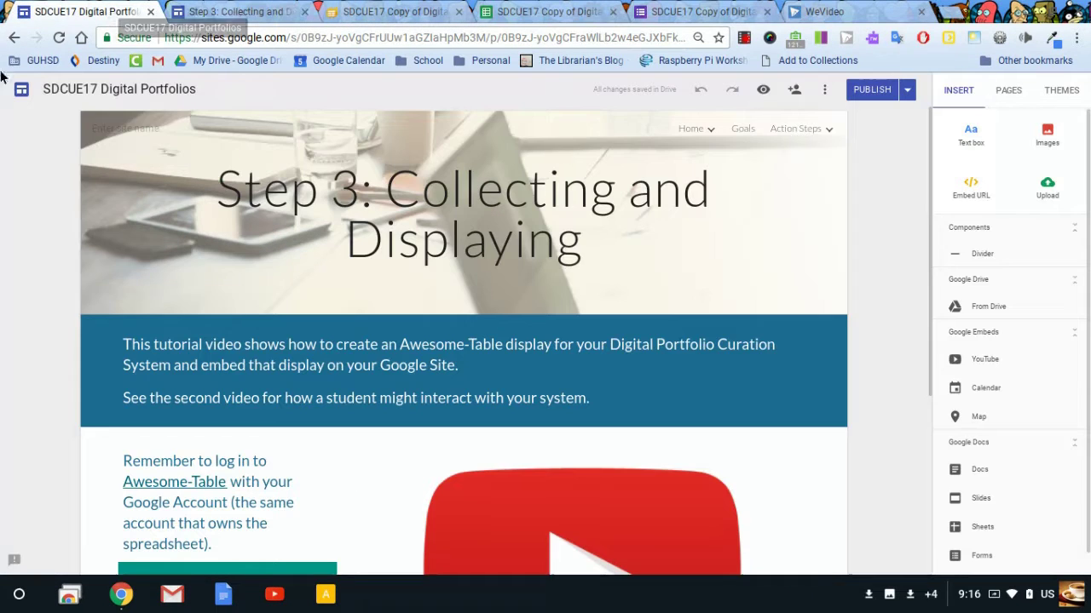
left_click(1003, 91)
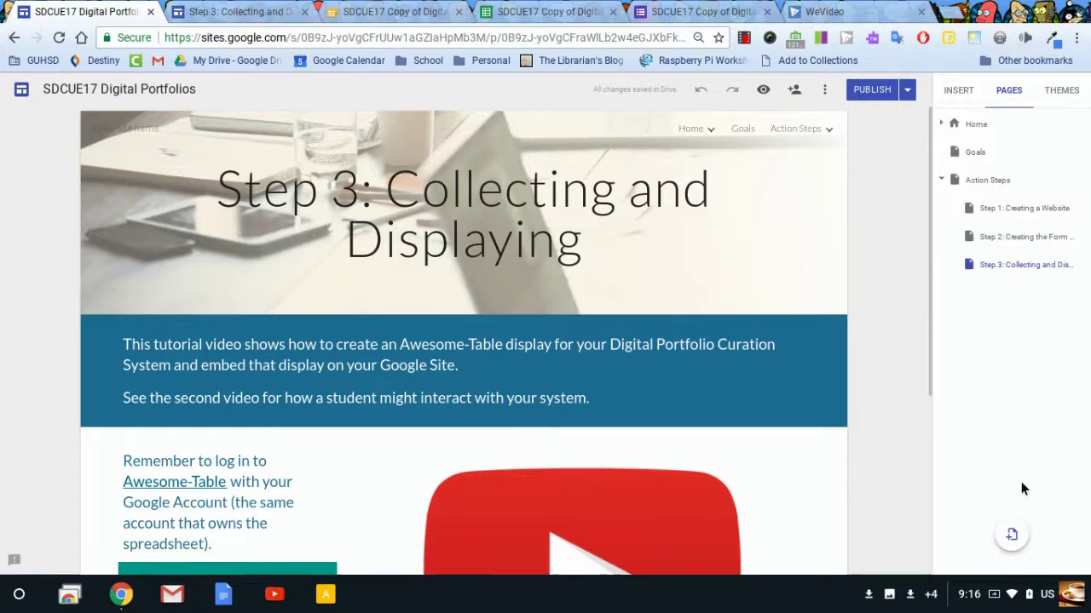
left_click(1011, 537)
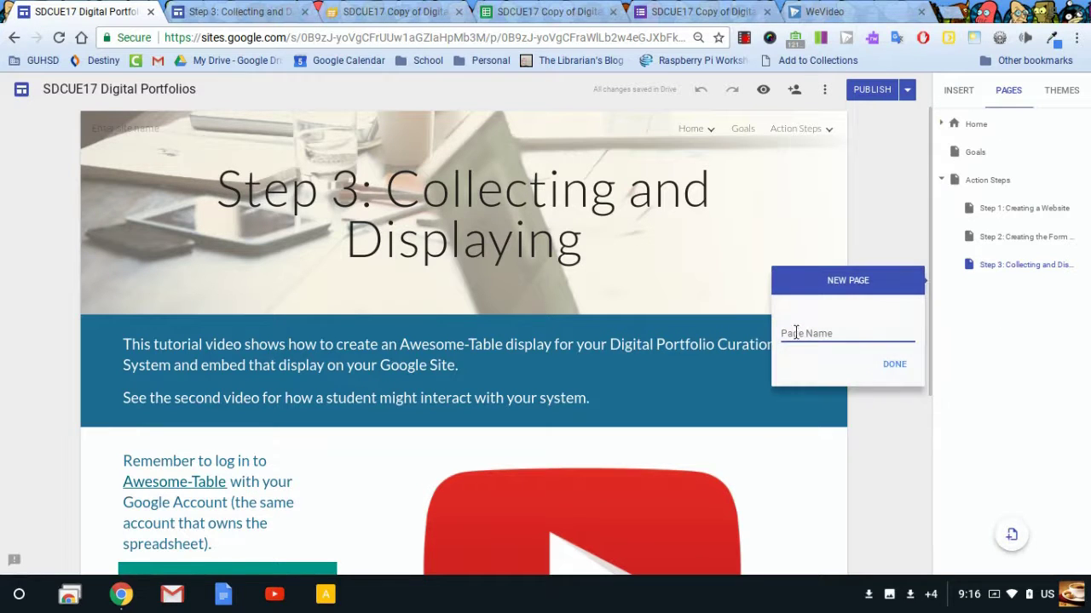
type("Digital Portfolio Curation")
left_click(895, 366)
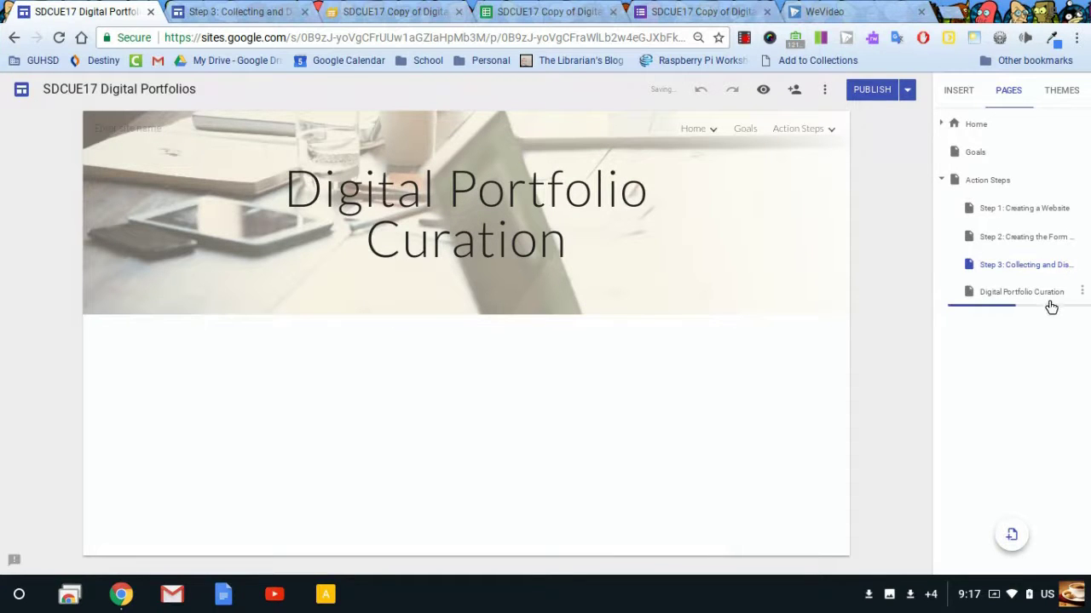
mouse_move(798, 134)
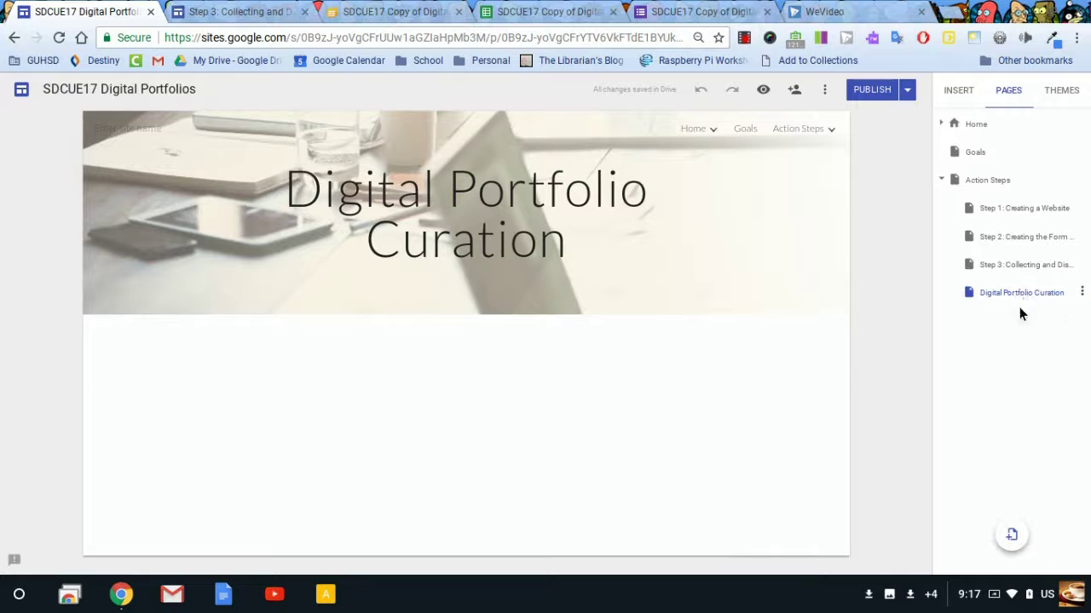
left_click_drag(1019, 308, 951, 312)
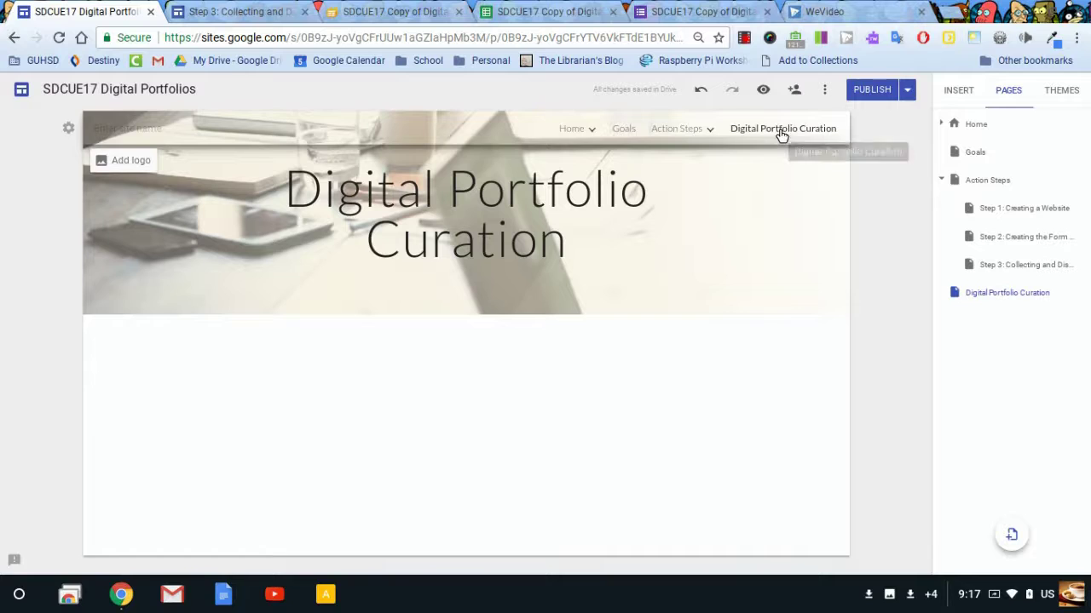
Step: Switch to the Awesome Table view and copy its share link ending in /view from the sharing settings
left_click(997, 294)
left_click(538, 348)
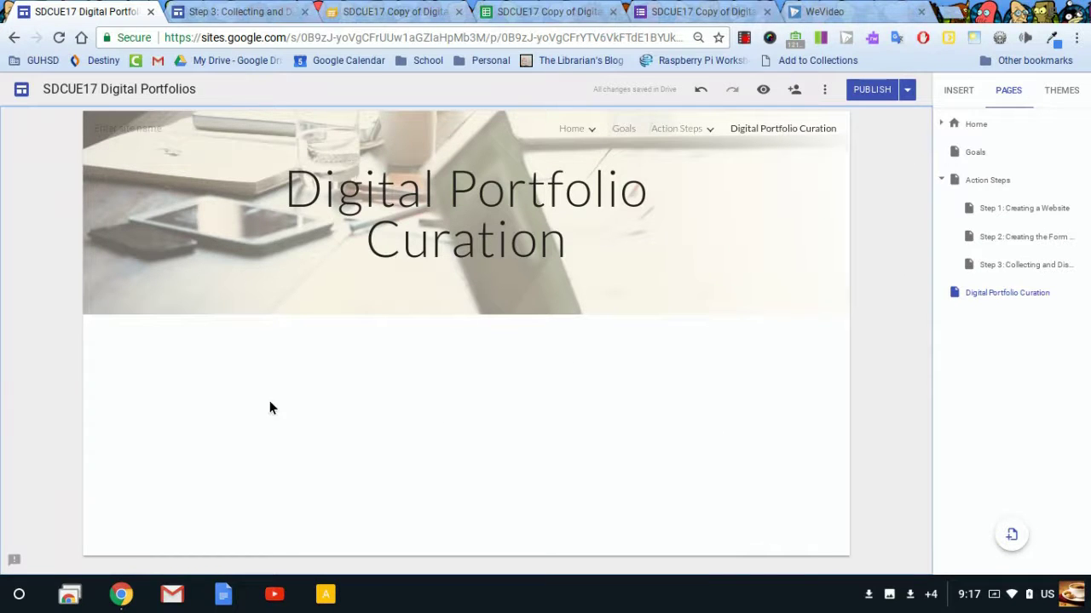
left_click(397, 12)
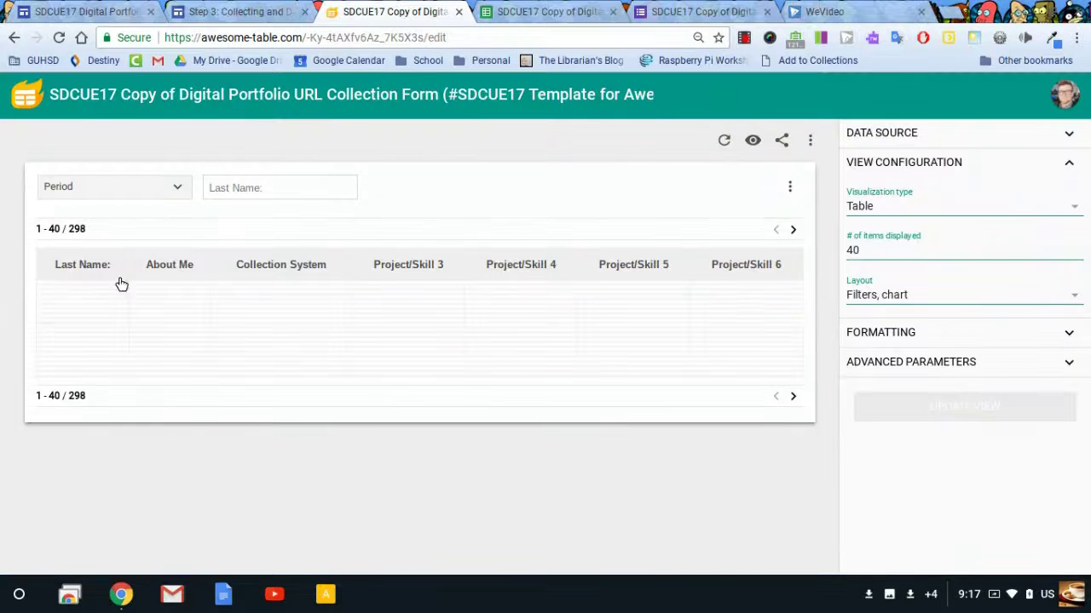
left_click(76, 14)
left_click(386, 10)
left_click(783, 142)
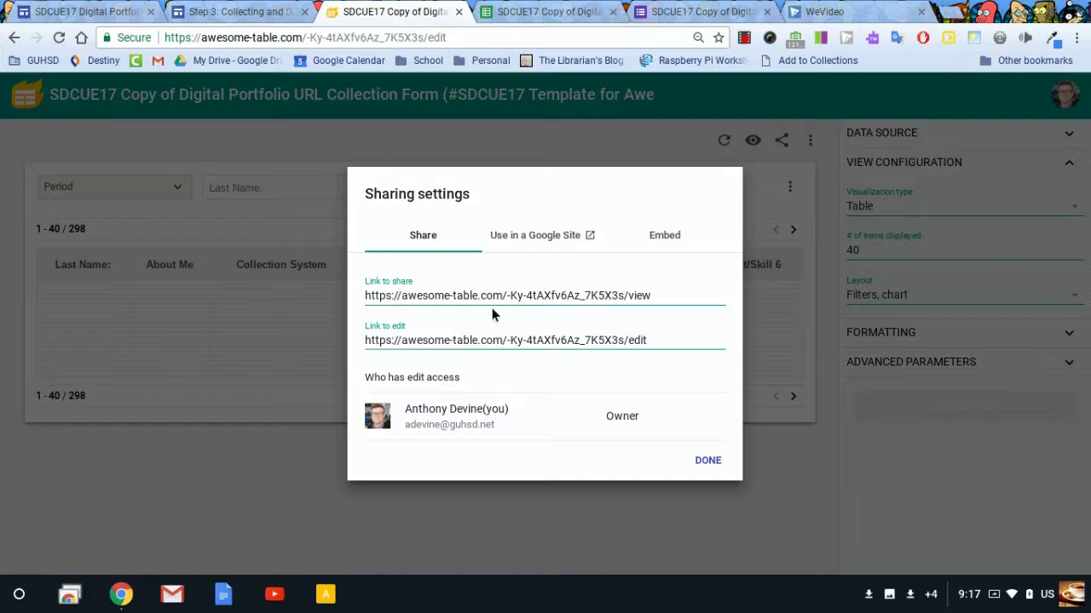
left_click(434, 297)
key("ctrl+c")
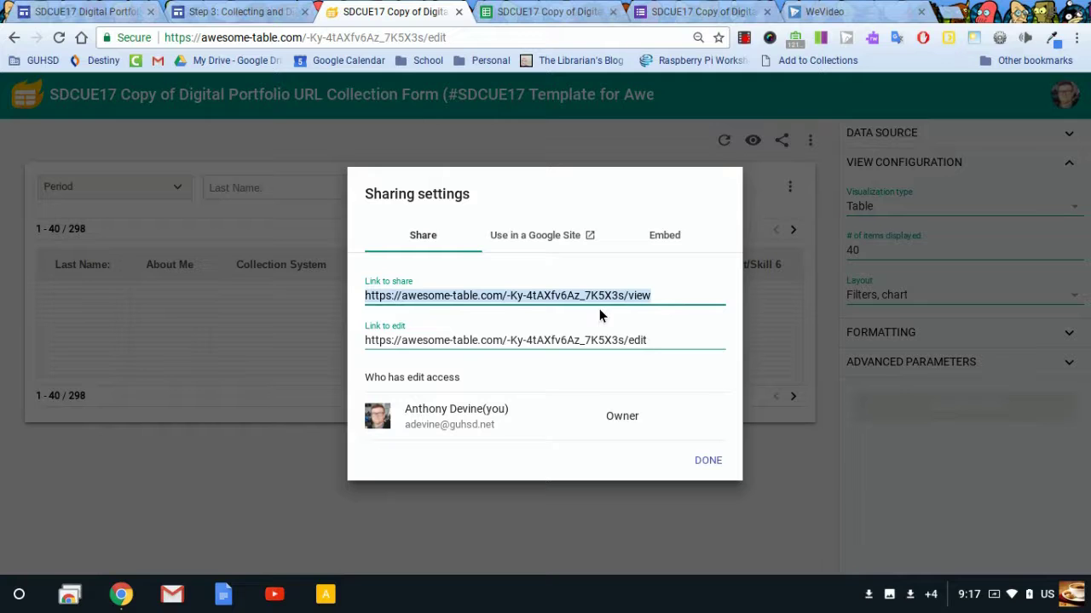
Step: Back in the Google Sites editor, embed the copied Awesome Table link by URL below the Digital Portfolio Curation header
left_click(238, 12)
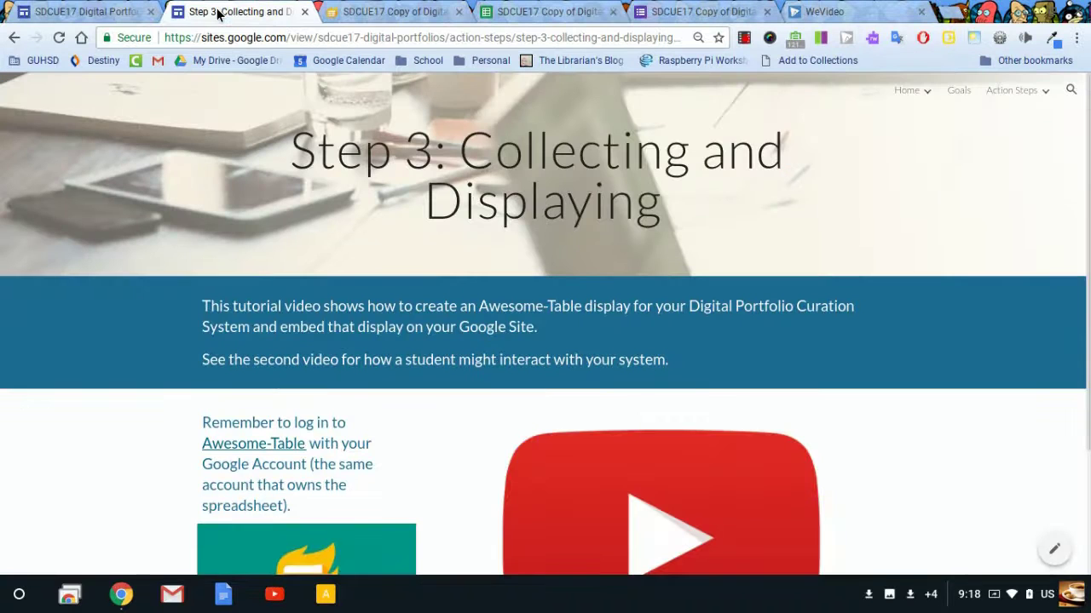
left_click(87, 12)
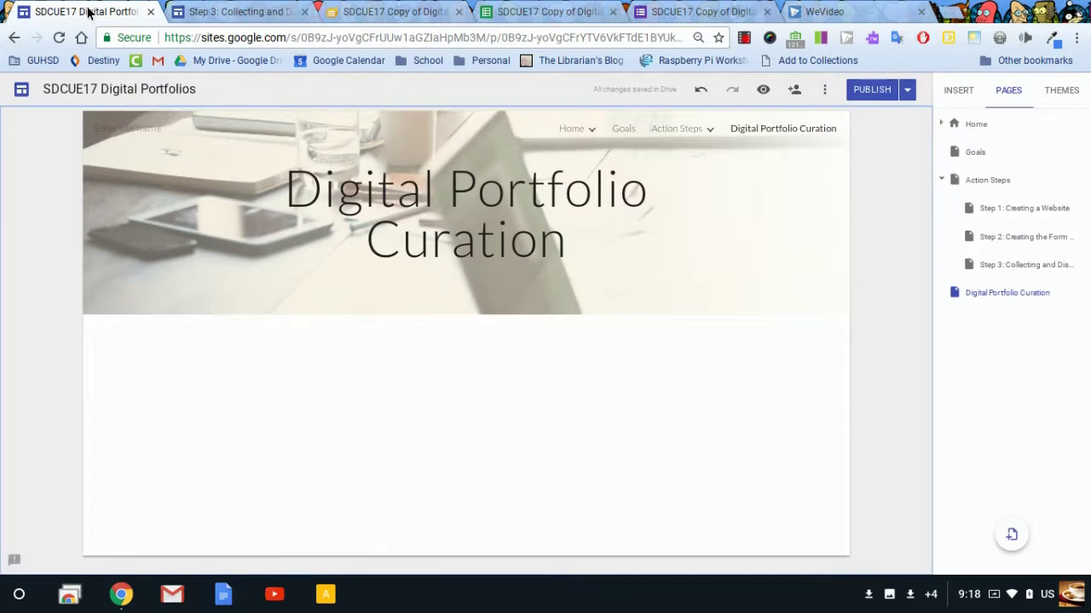
double_click(353, 359)
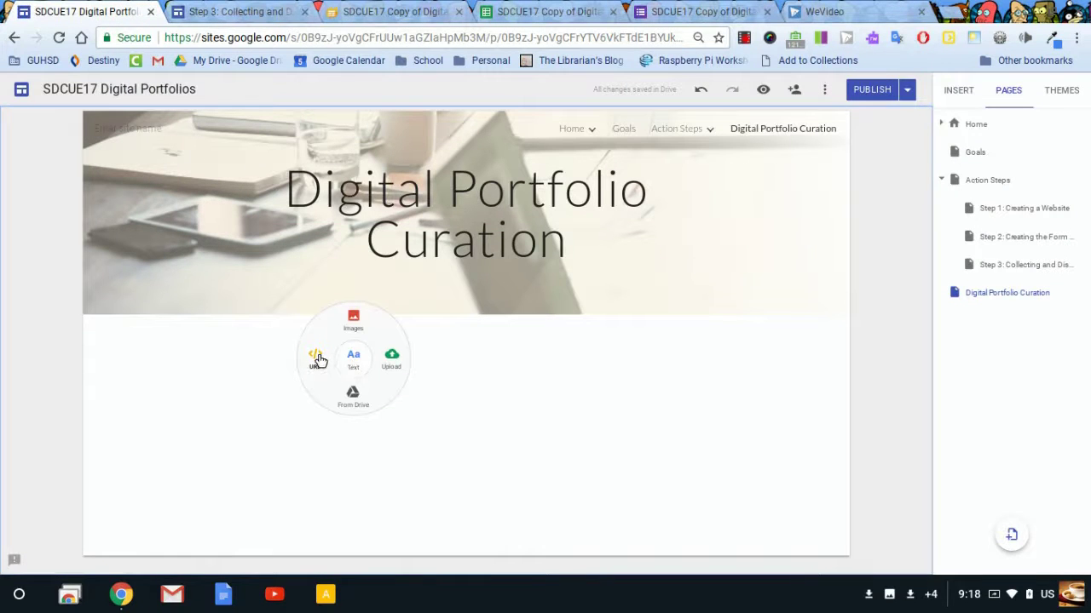
left_click(315, 358)
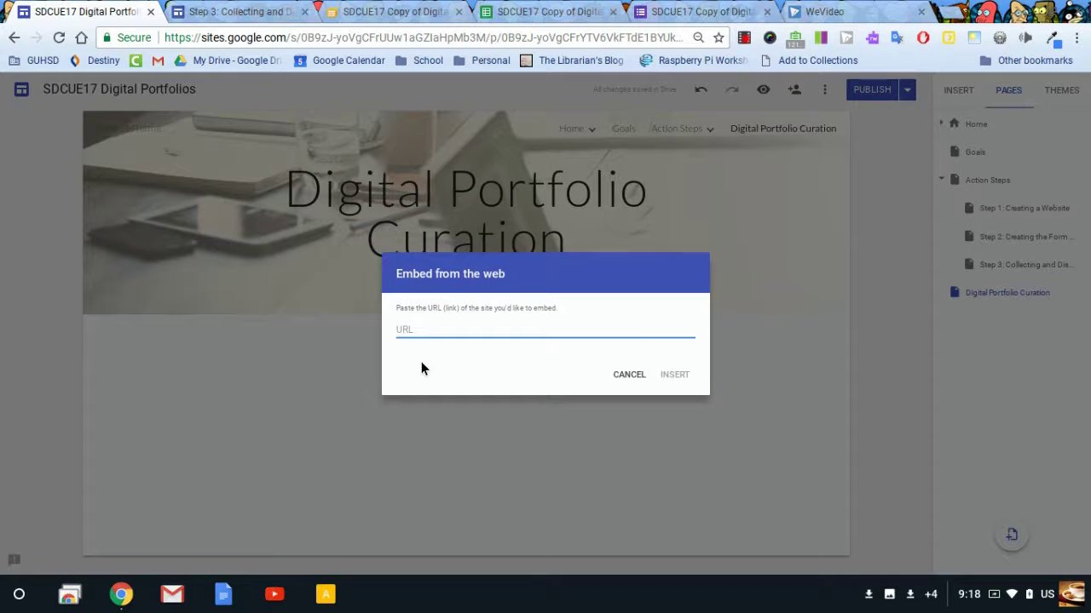
key("ctrl+v")
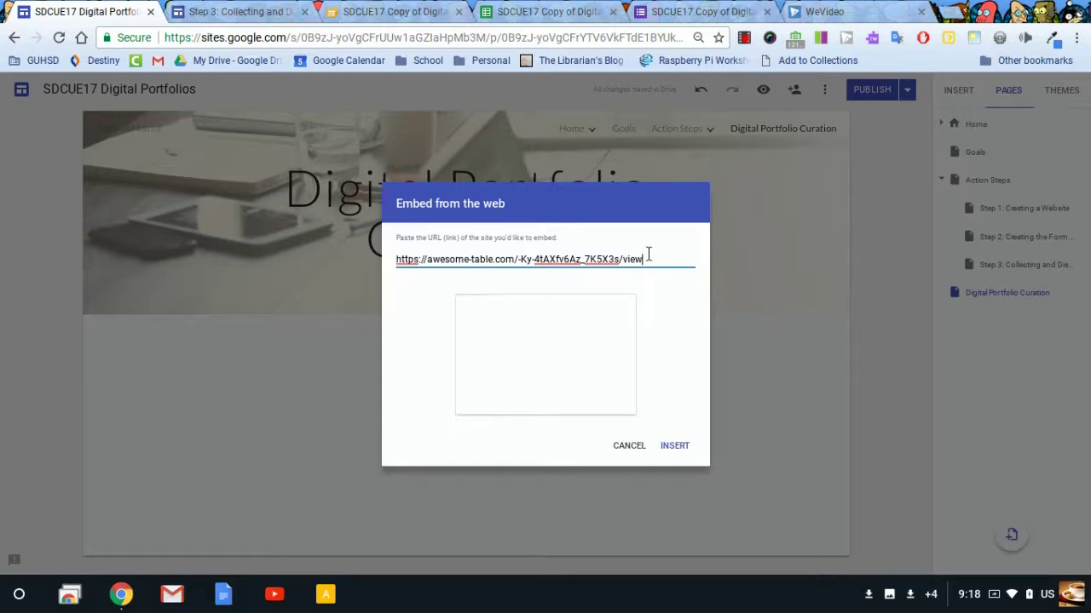
left_click(686, 446)
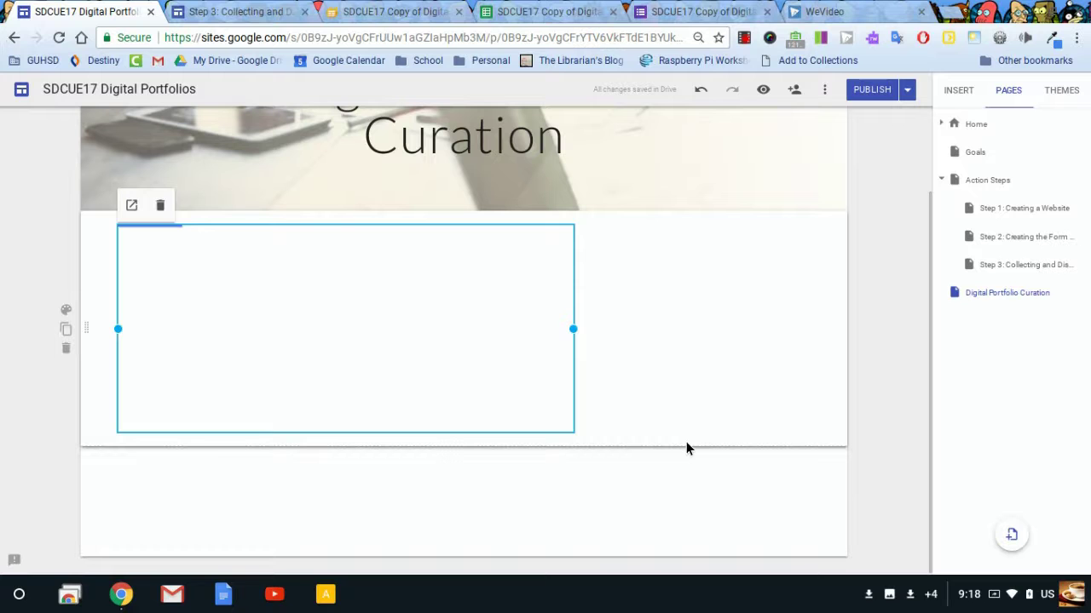
Step: Widen the embedded Awesome Table to the full content width of the page
scroll(595, 417, "down", 1)
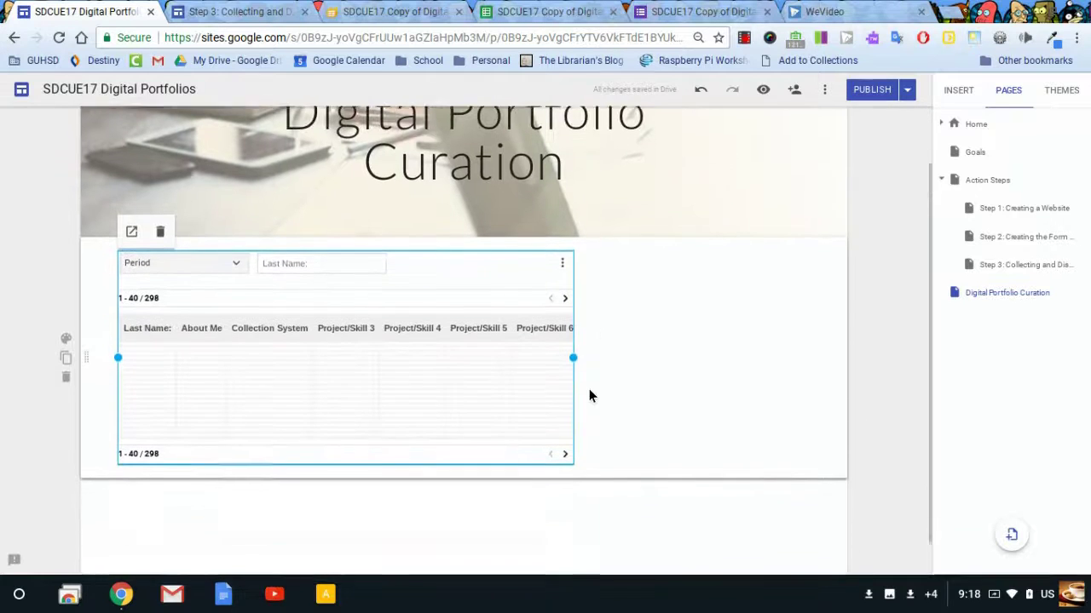
scroll(595, 367, "down", 1)
left_click_drag(570, 324, 841, 321)
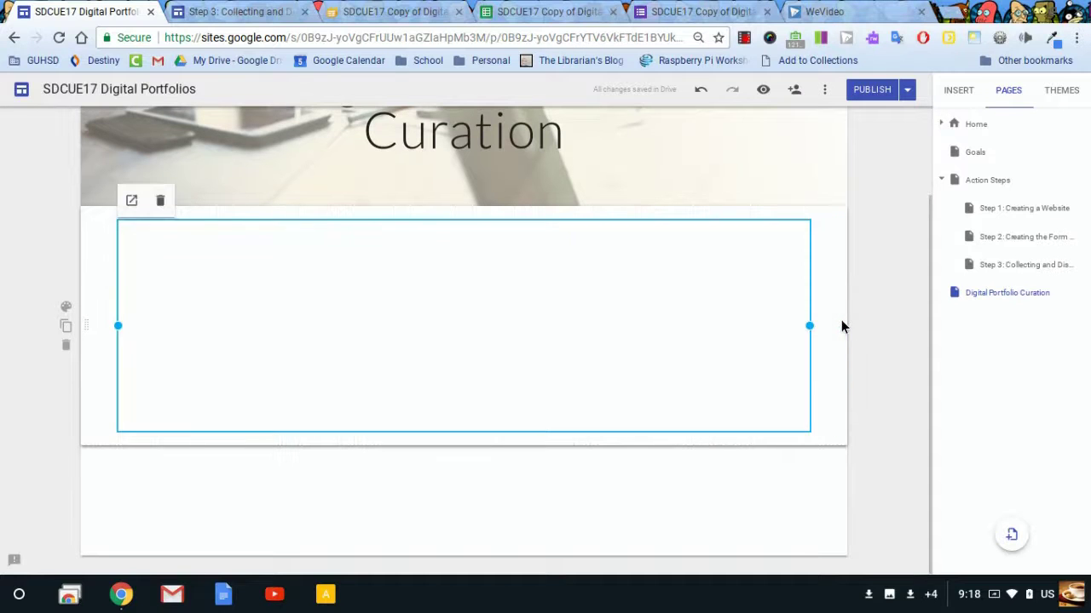
left_click(25, 232)
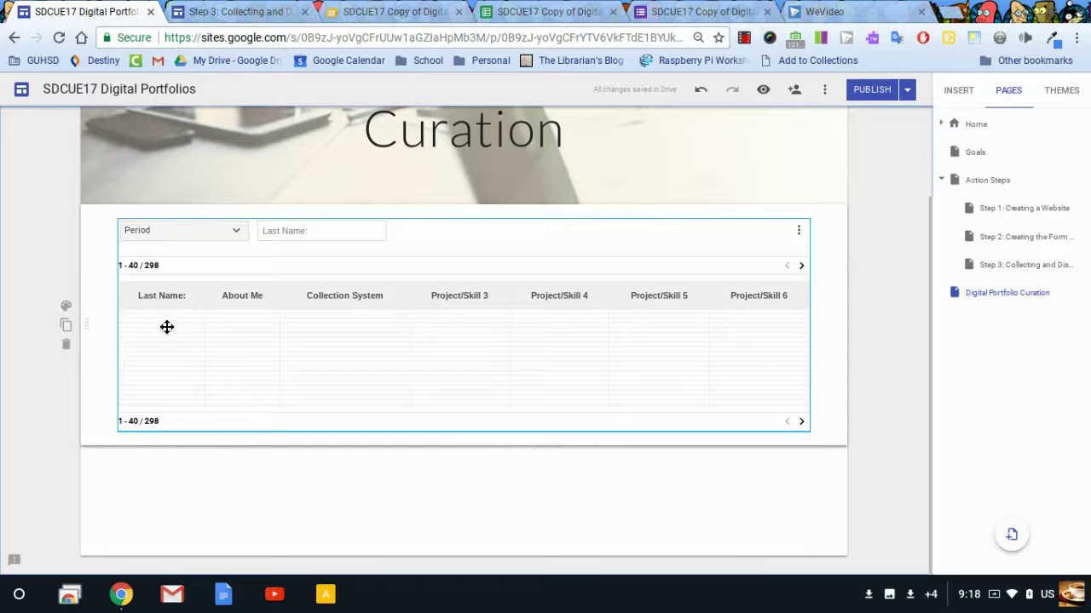
Step: Close the Awesome Table sharing settings, and in Google Forms copy the send link of the Digital Portfolio URL Collection Form
left_click(534, 13)
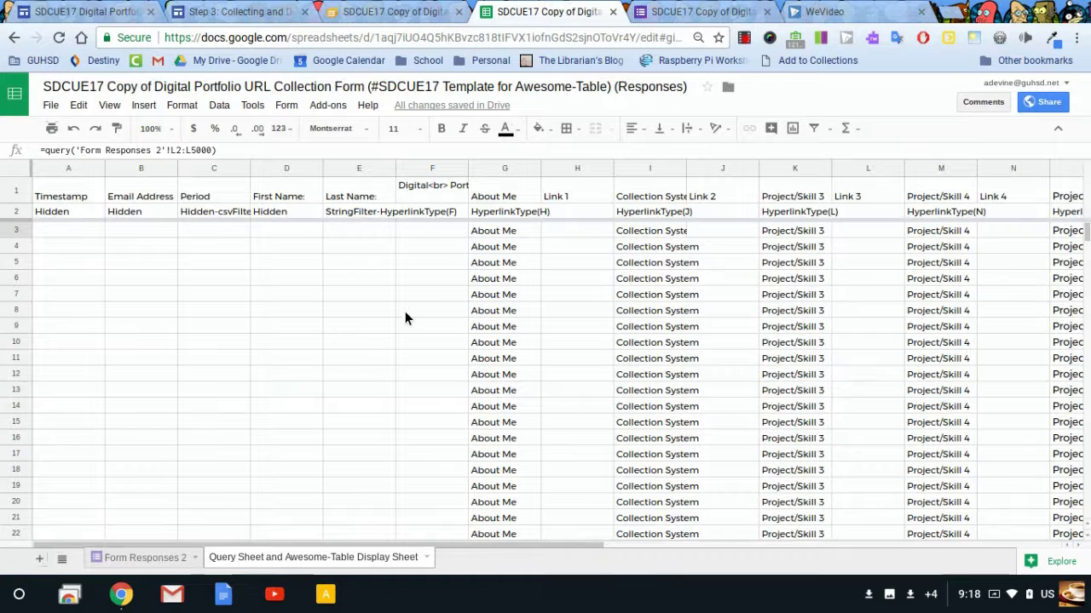
left_click(392, 12)
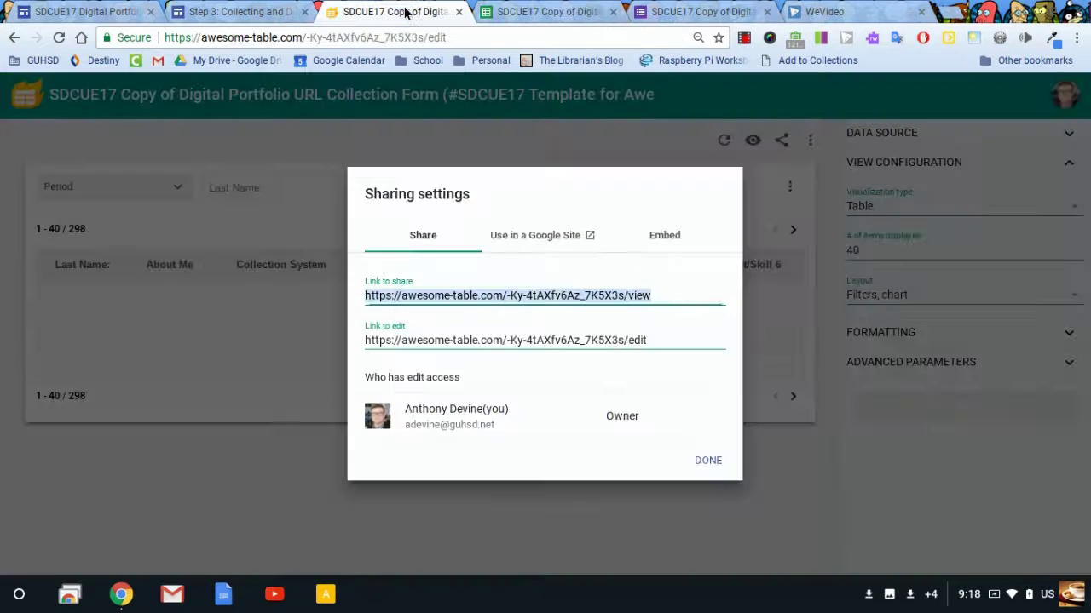
left_click(708, 462)
left_click(678, 13)
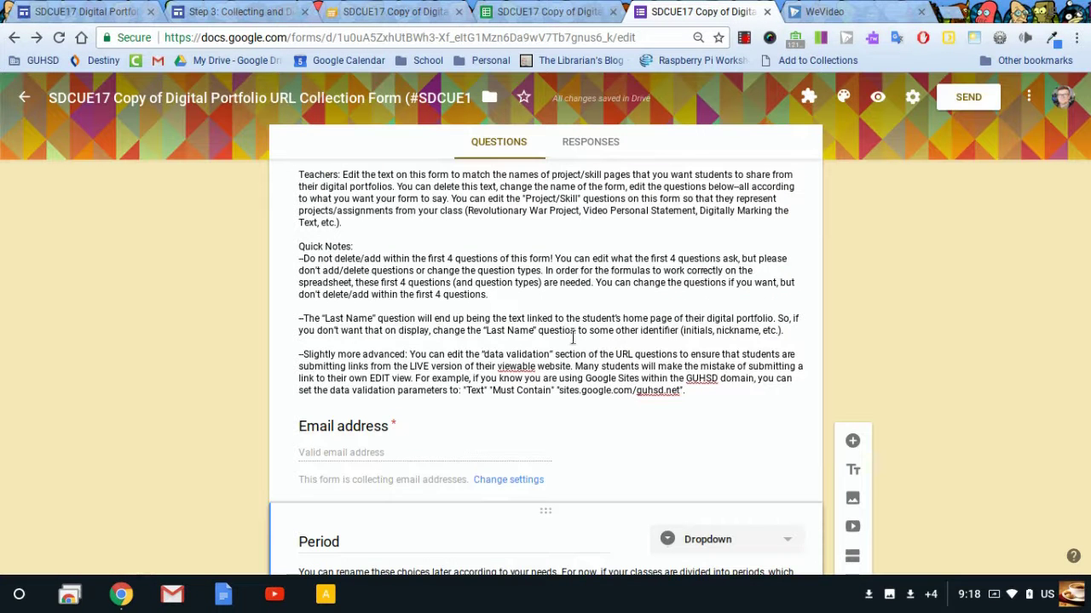
left_click(970, 98)
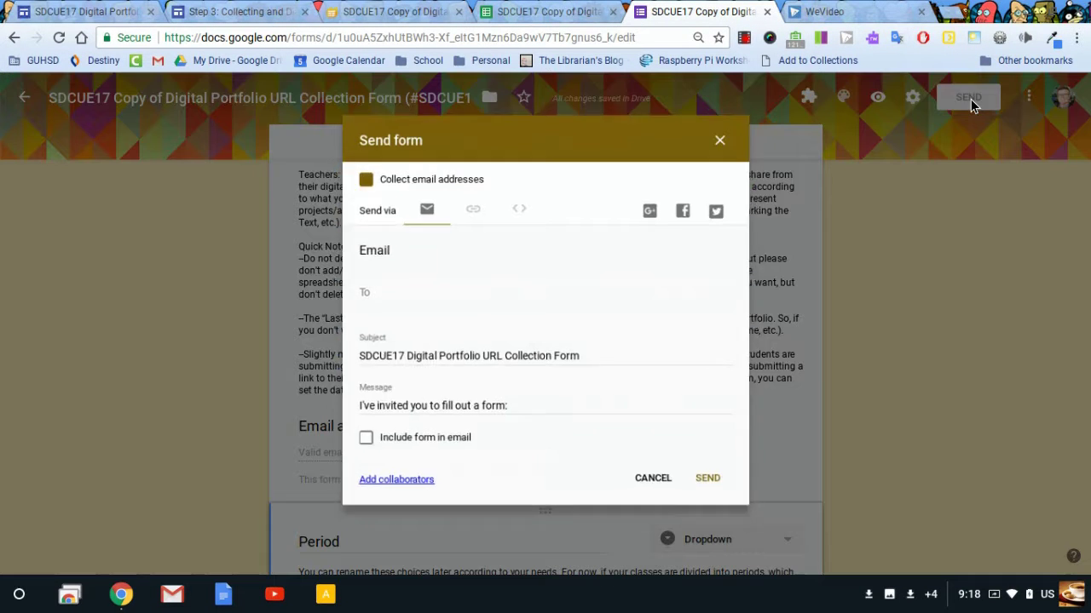
left_click(474, 209)
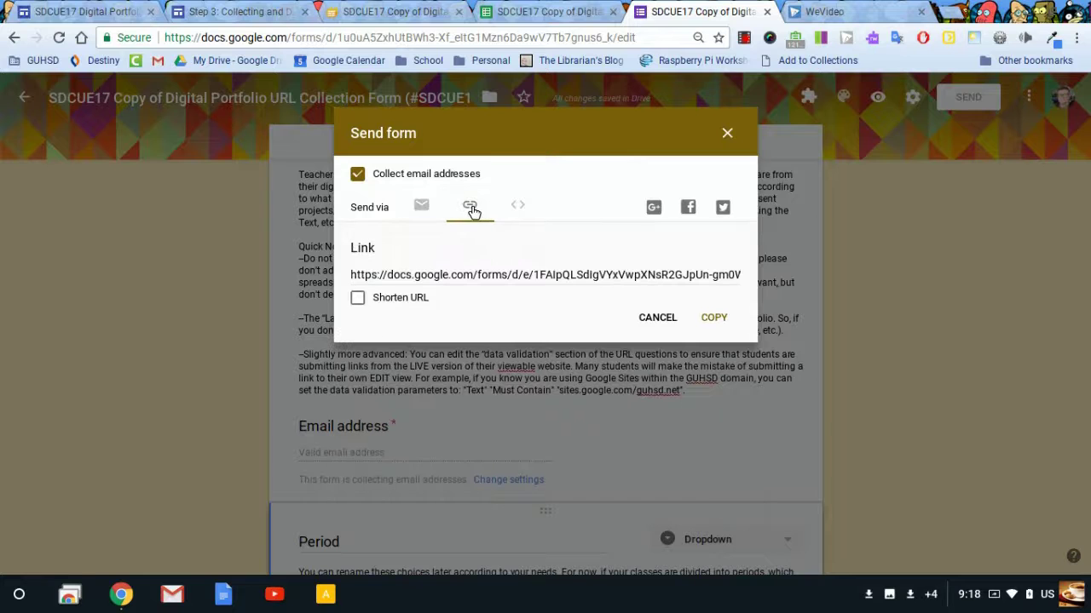
left_click(608, 282)
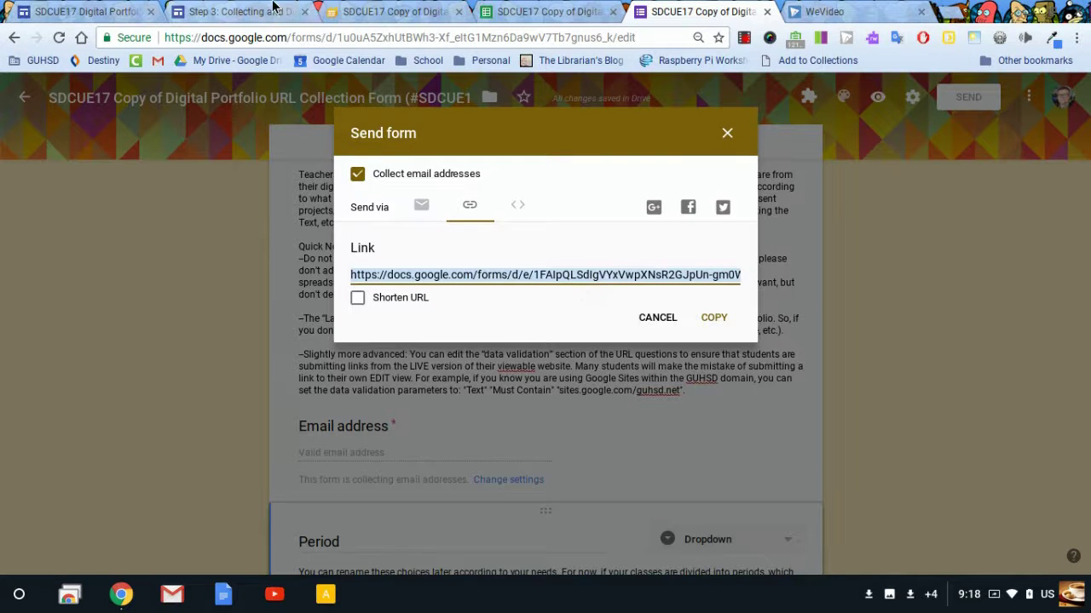
Step: Return to the Google Sites editor, add a text box to the curation page and move its section above the embedded table
left_click(109, 13)
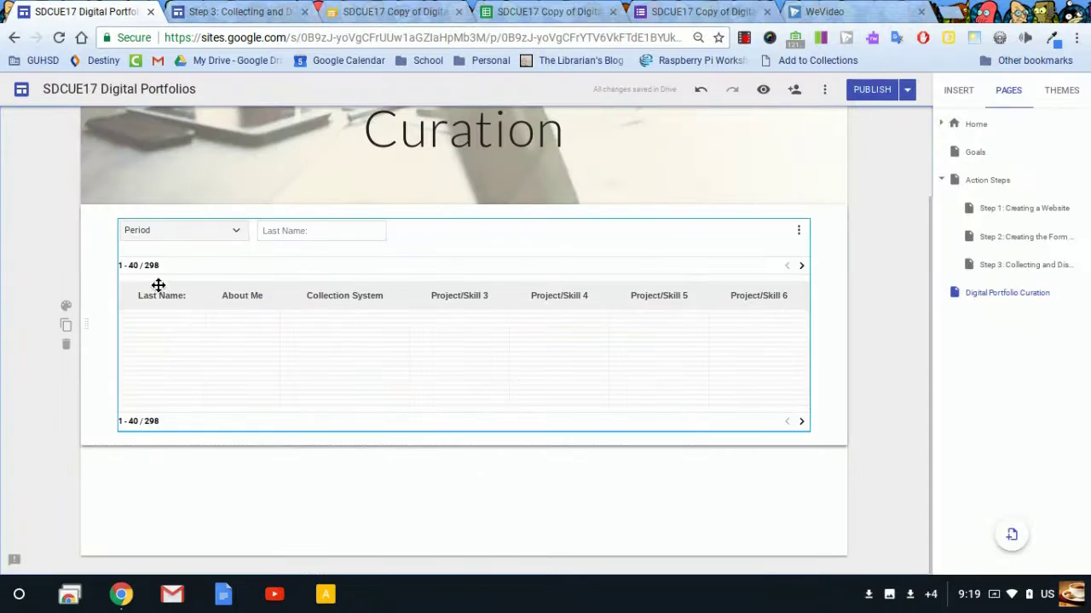
double_click(221, 487)
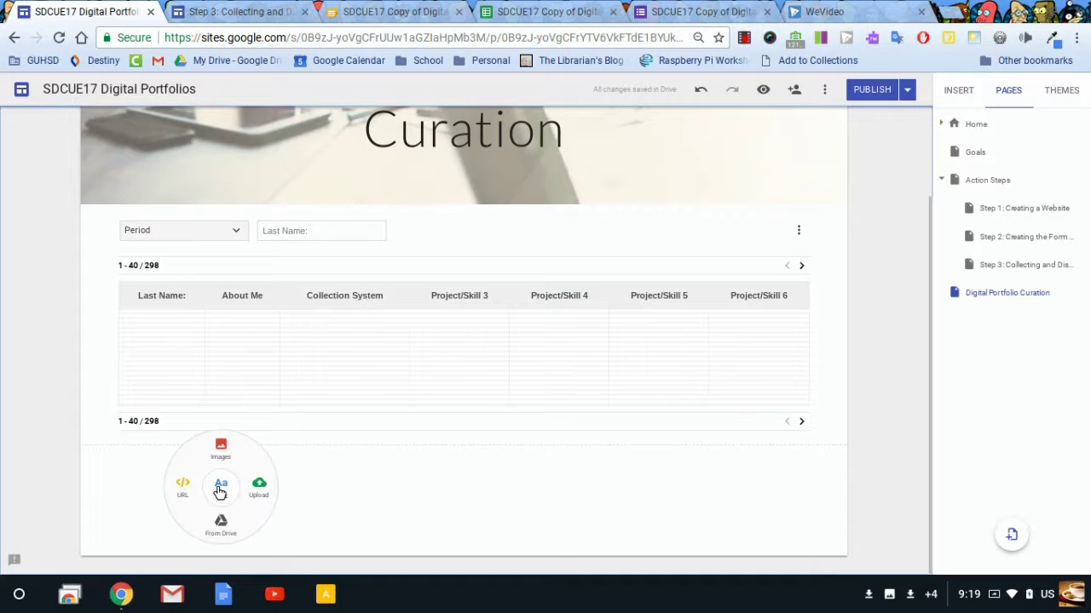
left_click(220, 487)
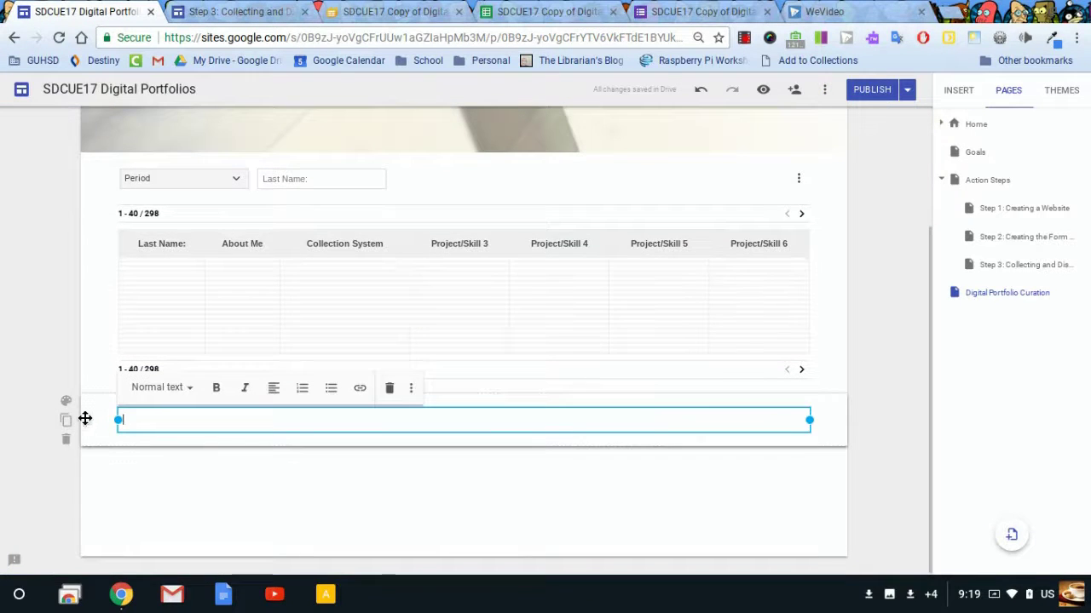
left_click_drag(87, 418, 132, 175)
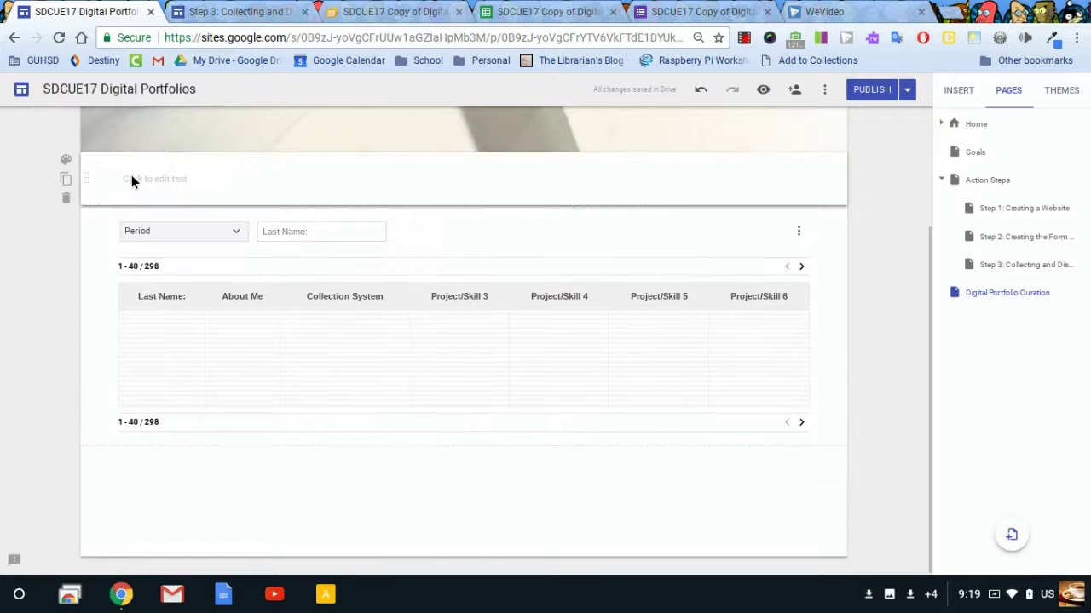
Step: Set the text box to the Title style and enter "Click here to add your links to the Awesome-Table below"
left_click(180, 179)
left_click(178, 148)
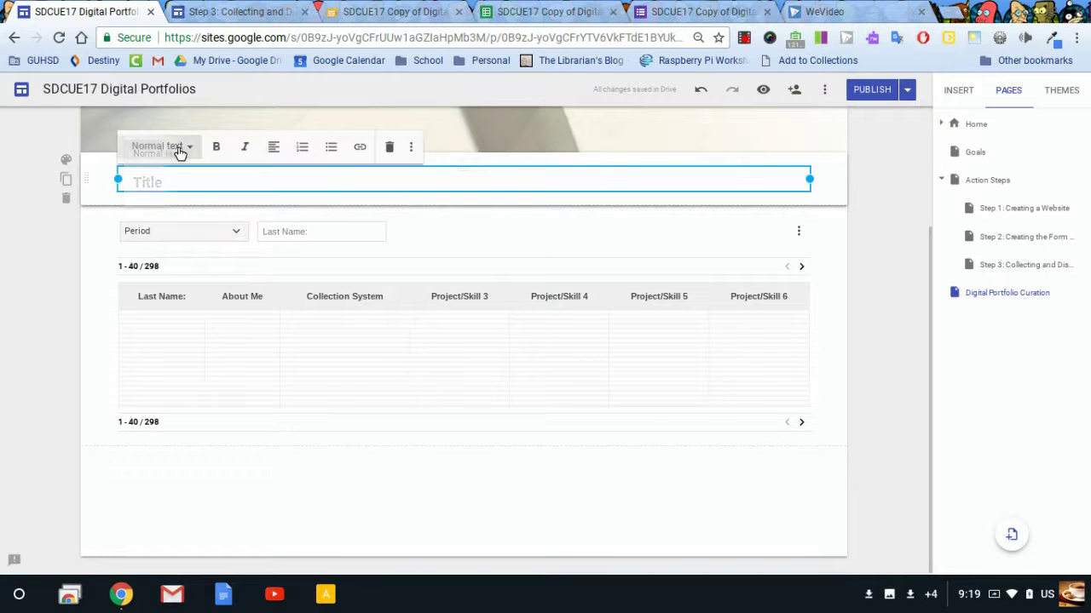
left_click(169, 189)
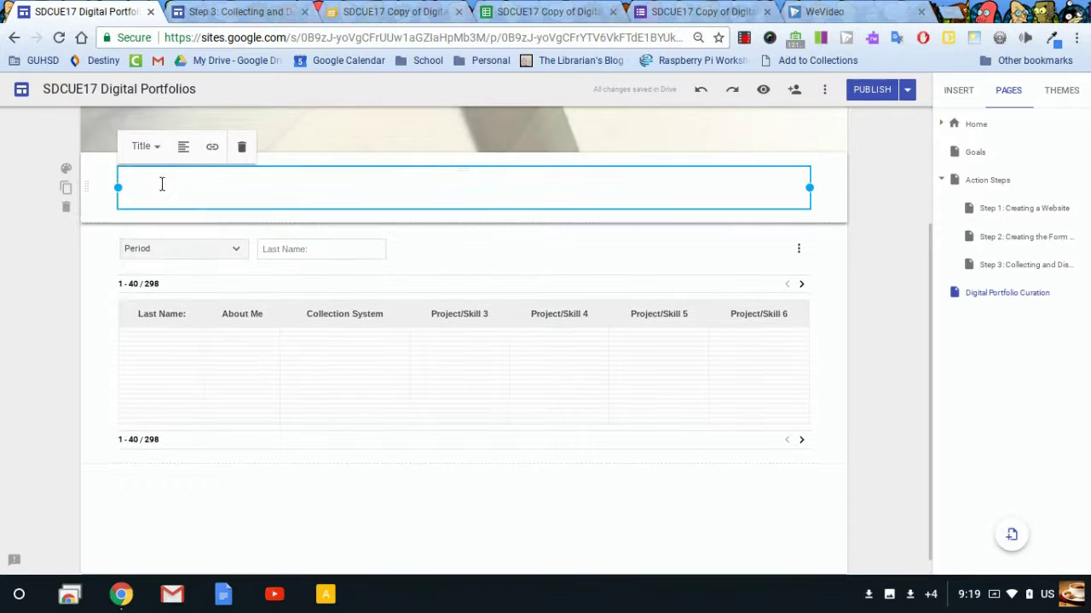
type("Click here to a")
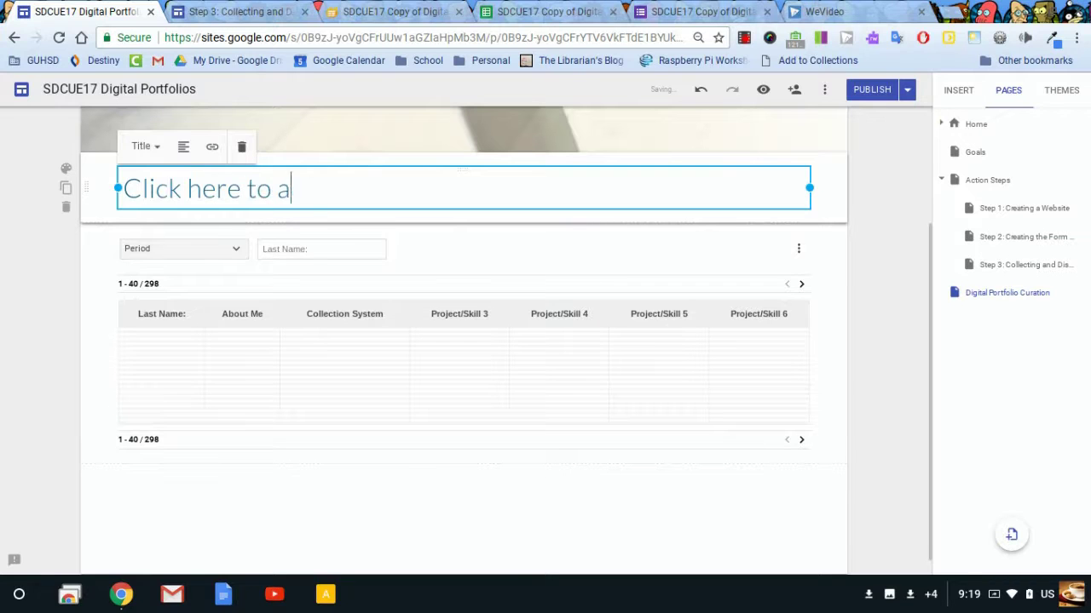
type("dd your li")
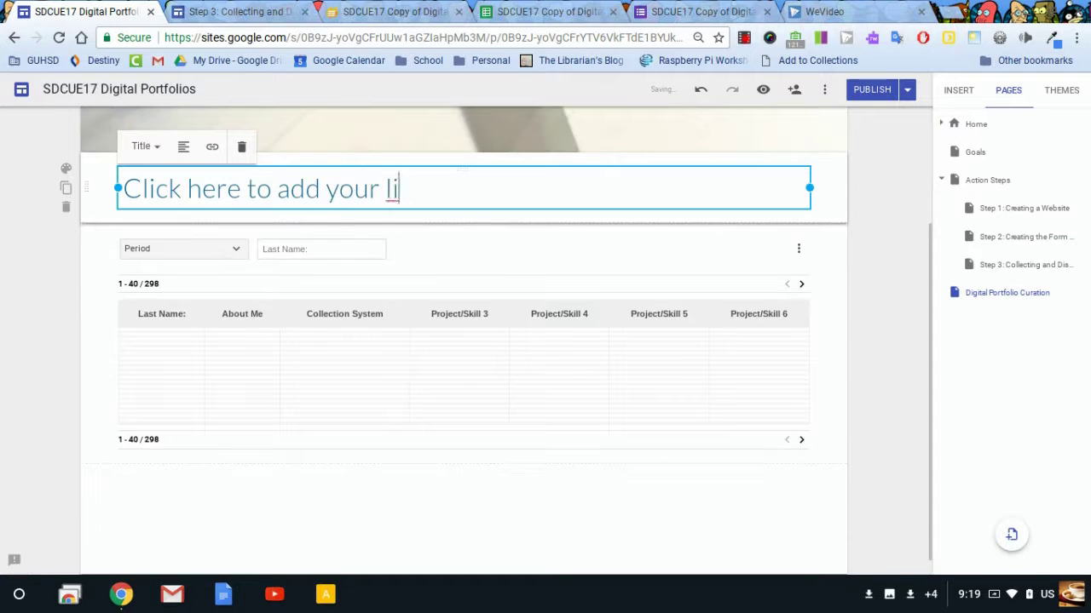
type("nks to the")
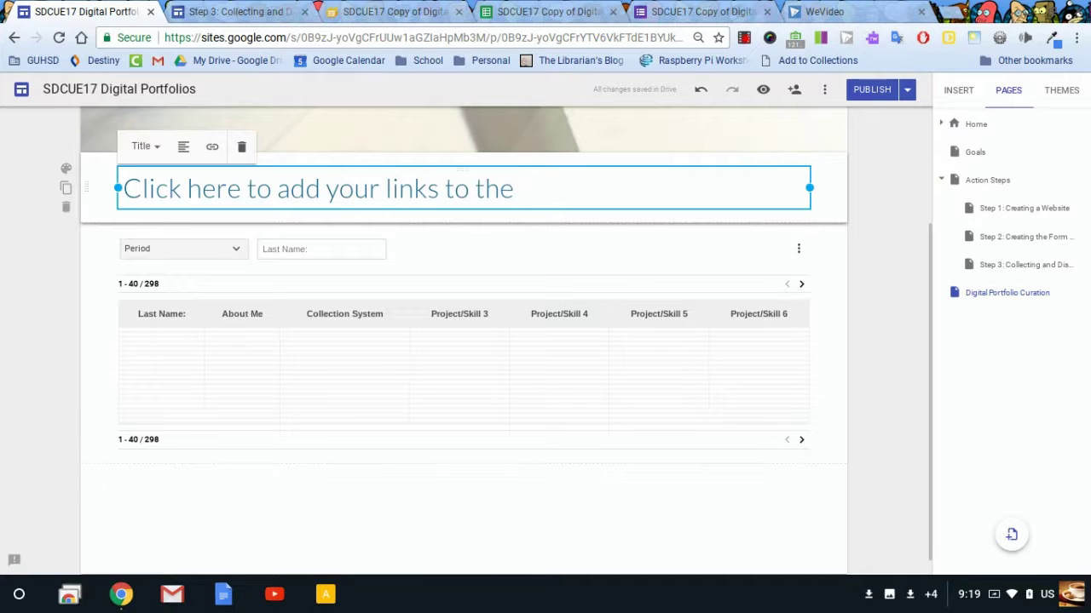
type(" Awesome")
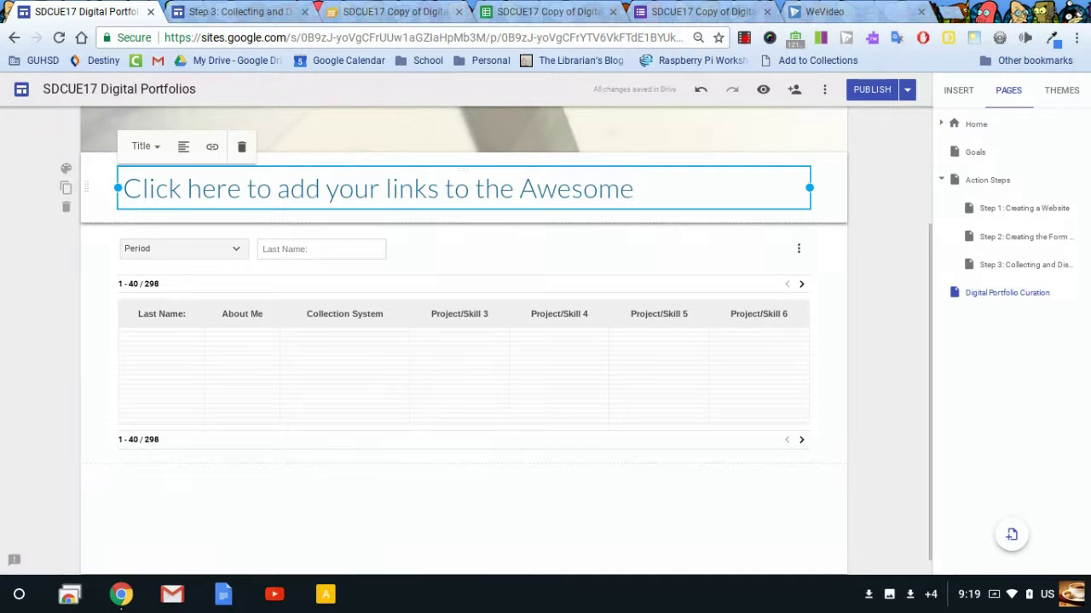
type("-Table")
type(" bl")
type("elow")
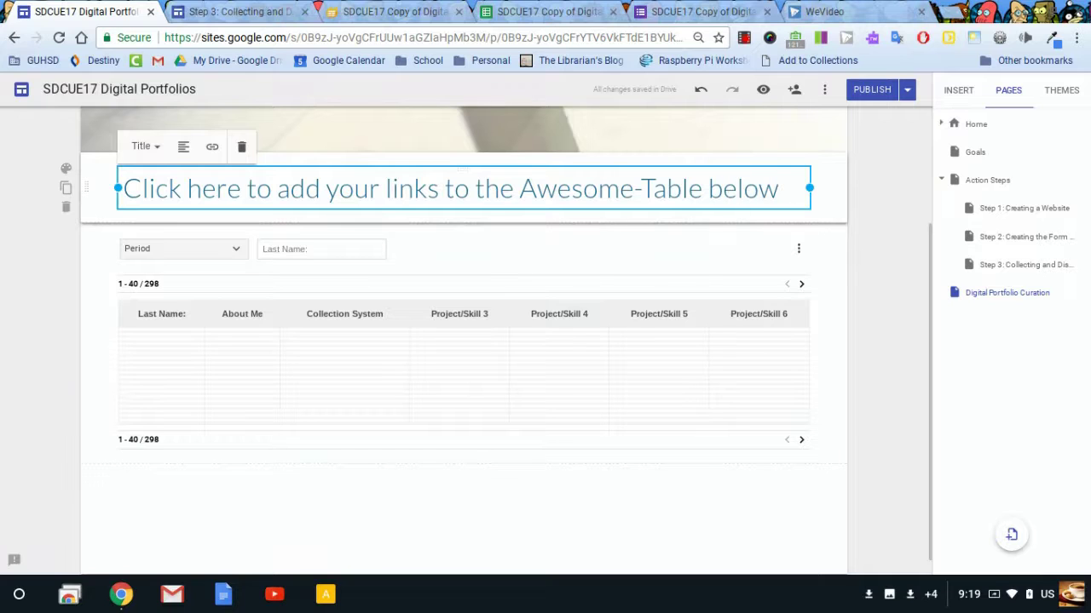
Step: Center the title text and link it to the copied form URL, with the ending "?usp=sf_link" removed
triple_click(241, 188)
left_click(184, 149)
left_click(186, 177)
left_click(212, 146)
key("ctrl+v")
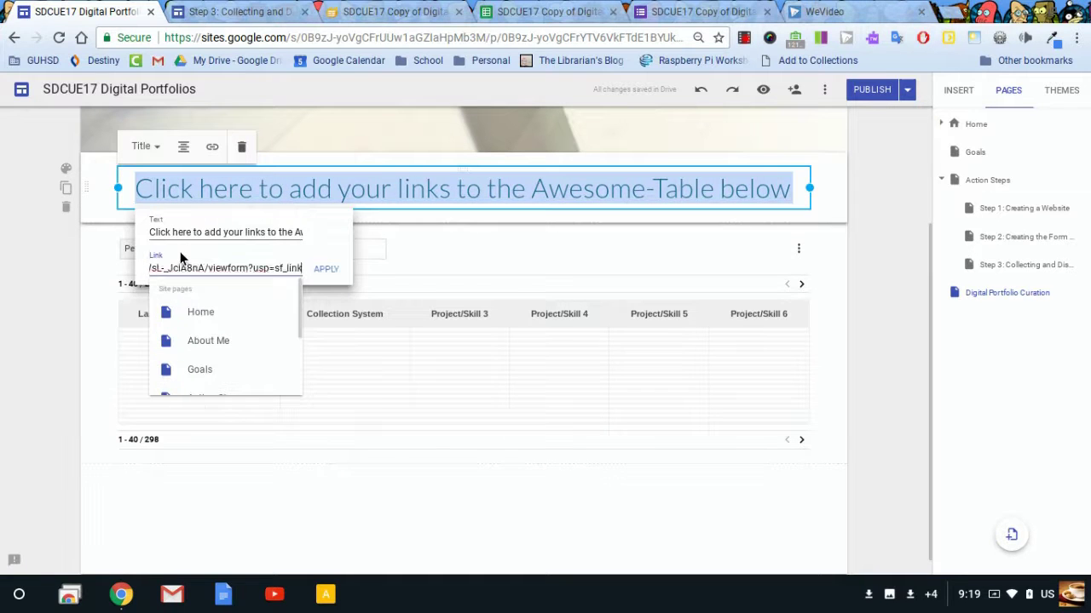
left_click_drag(246, 266, 326, 270)
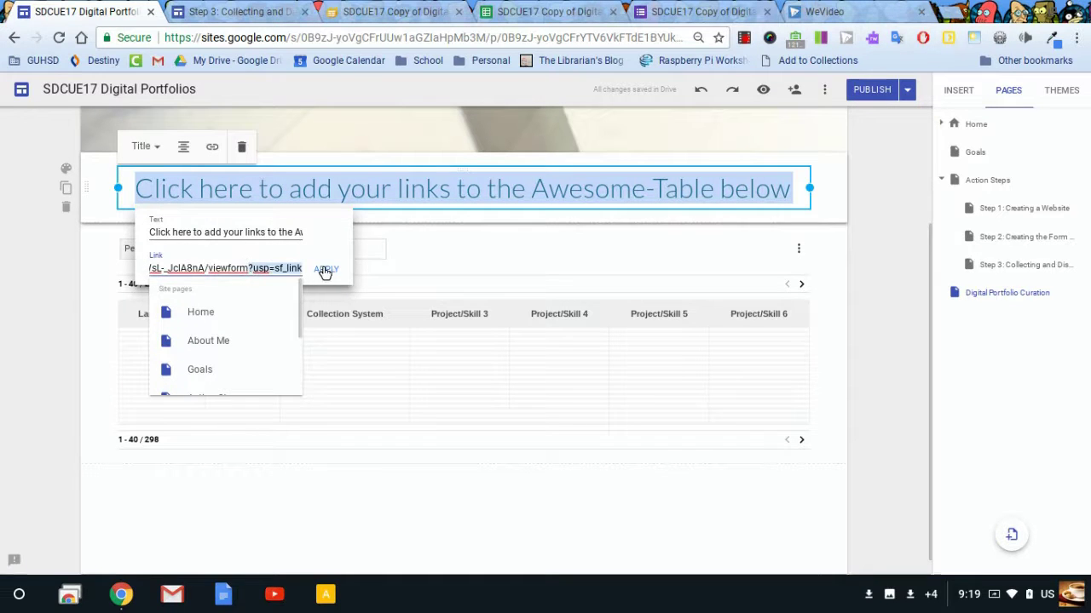
key("BackSpace")
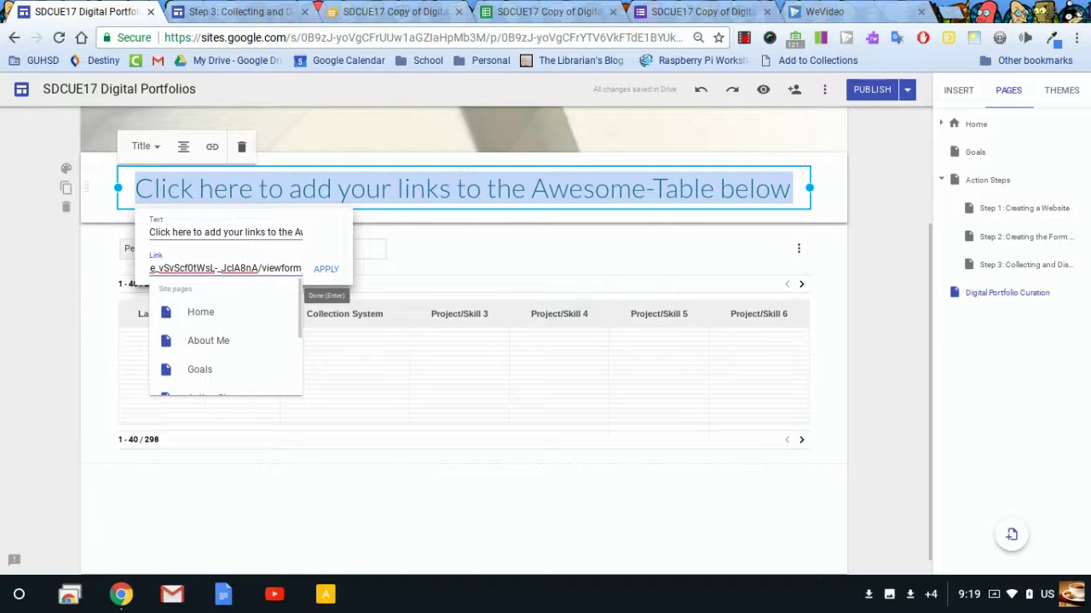
left_click(326, 269)
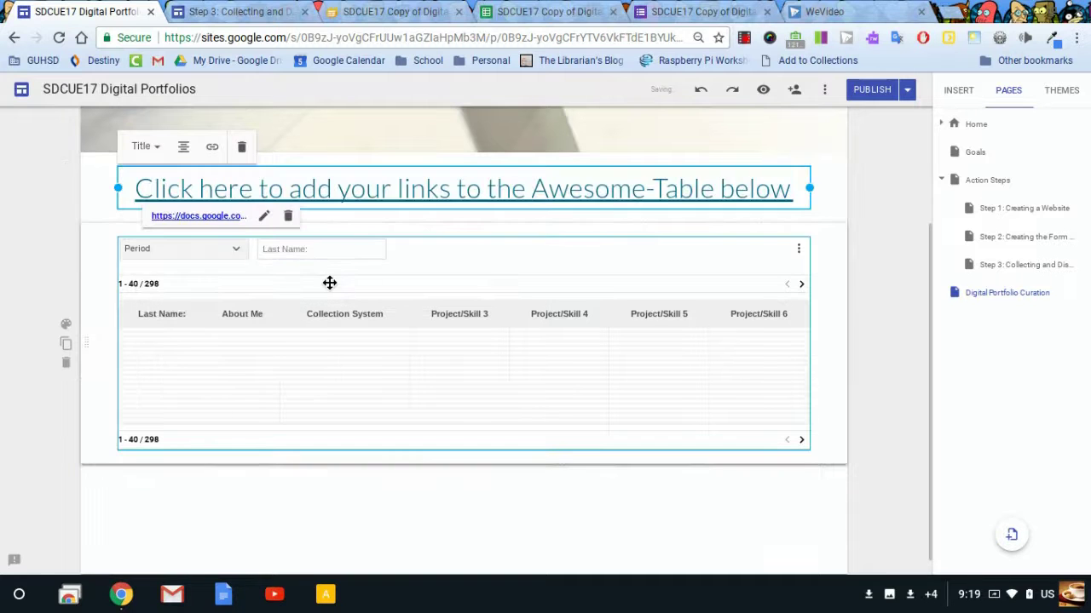
Step: Publish the site and reload its live "Step 3: Collecting and Displaying" page
left_click(874, 92)
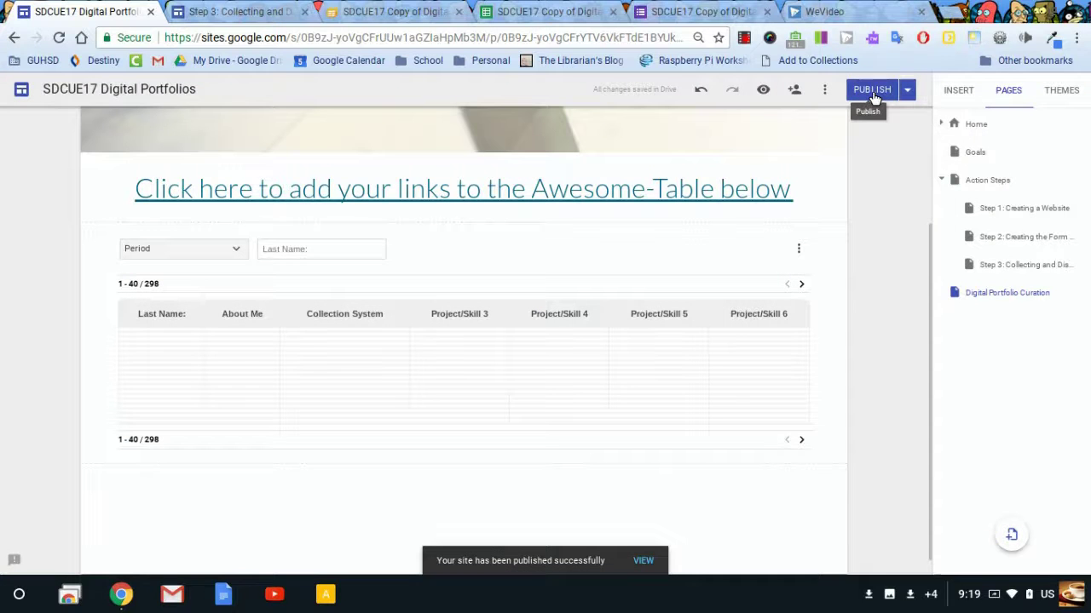
left_click(208, 17)
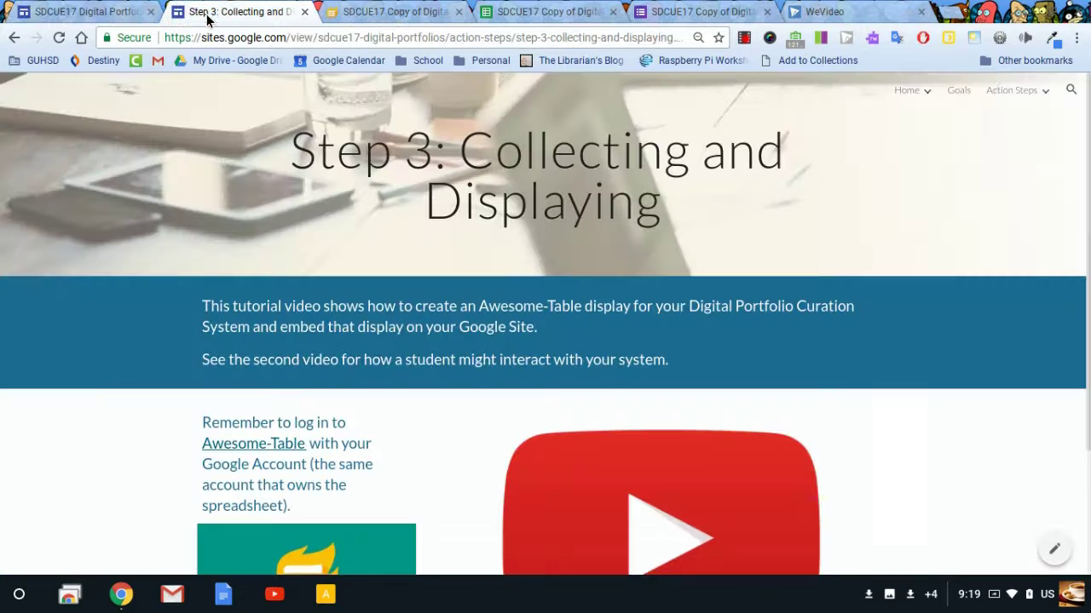
left_click(56, 39)
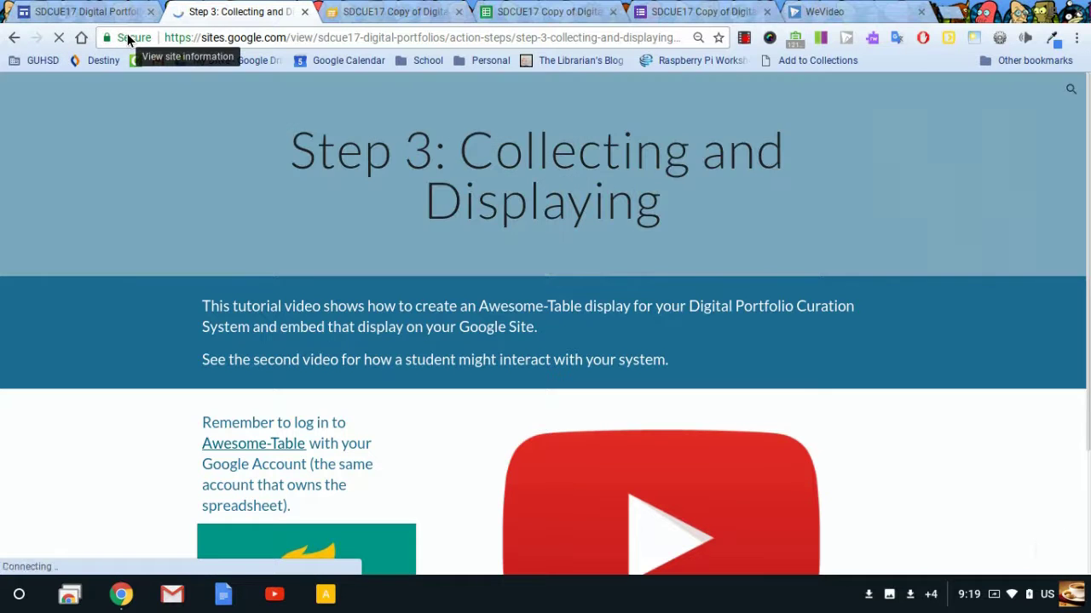